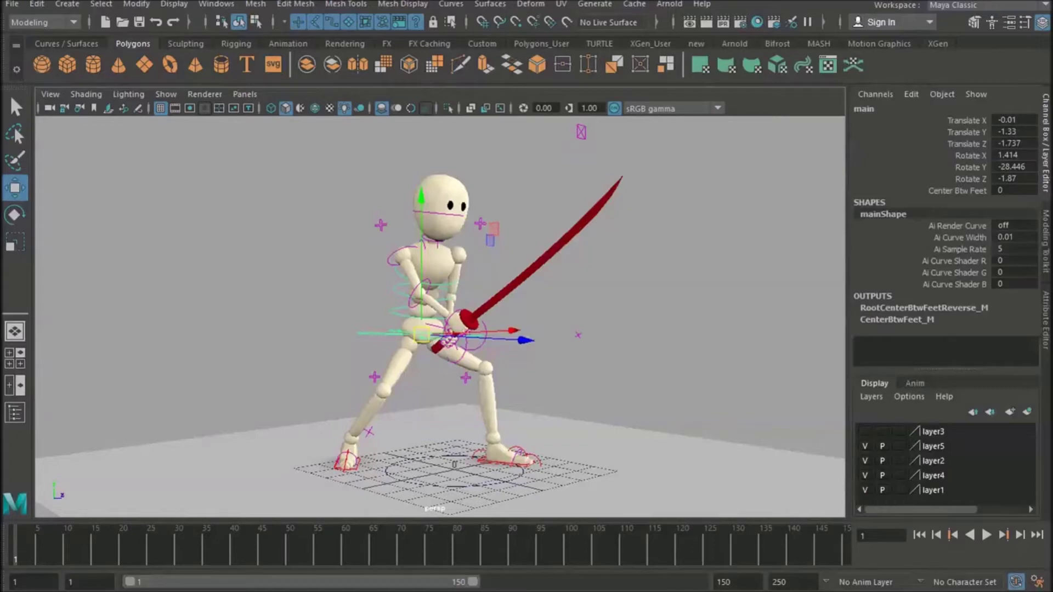
- Examine the character's pose and the two-handed grip on the sword from the front, the side and close up
left_click_drag(564, 420, 390, 381, "alt")
left_click(649, 357)
left_click_drag(649, 358, 536, 363, "alt")
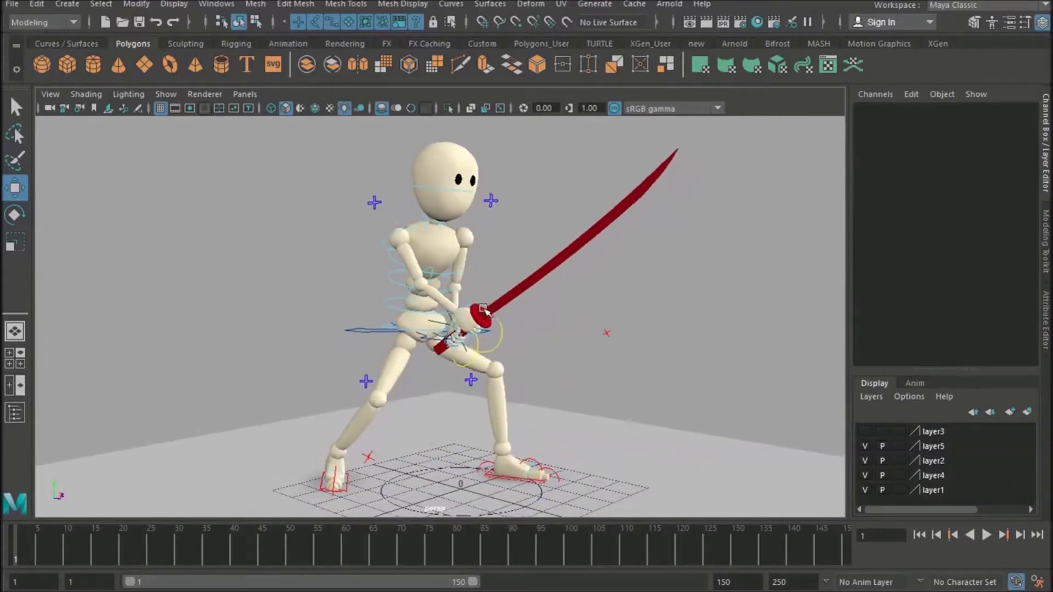
left_click(12, 5)
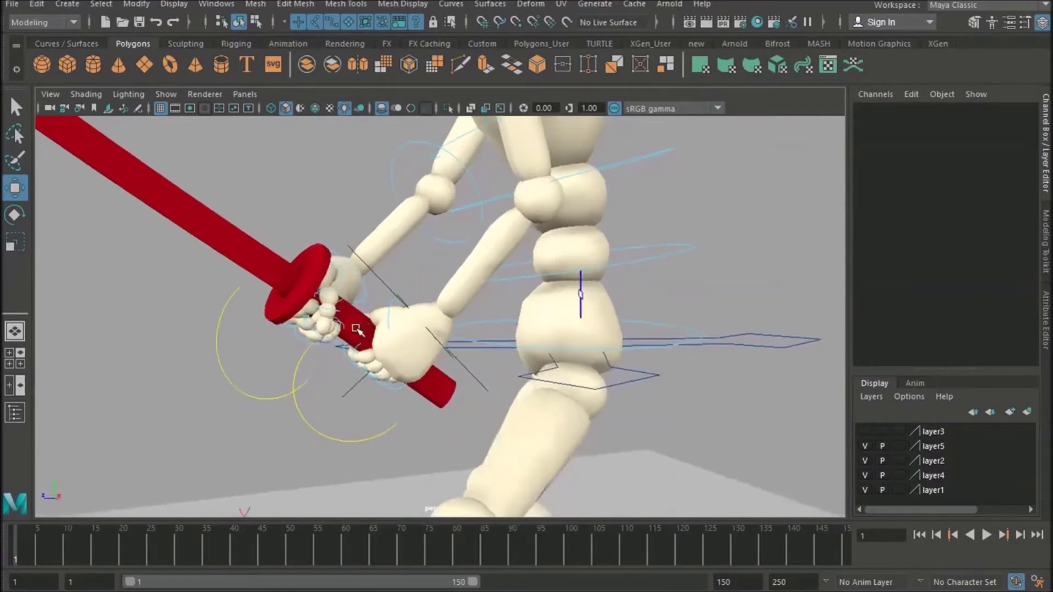
mouse_move(360, 328)
left_mouse_down("alt")
mouse_move(486, 364)
mouse_move(548, 346)
mouse_move(510, 352)
mouse_move(596, 346)
mouse_move(592, 327)
mouse_move(394, 346)
mouse_move(362, 329)
left_mouse_up("alt")
left_click(524, 301)
scroll(389, 352, "down", 3)
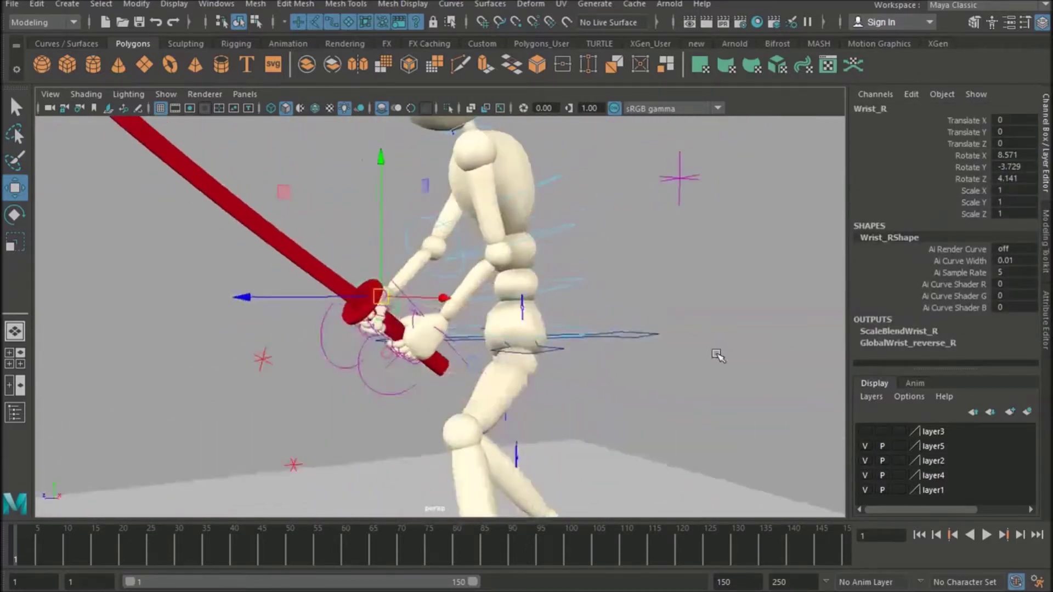
left_click(718, 357)
scroll(606, 379, "up", 4)
left_click_drag(559, 375, 534, 371, "alt")
middle_click_drag(533, 371, 555, 373, "alt")
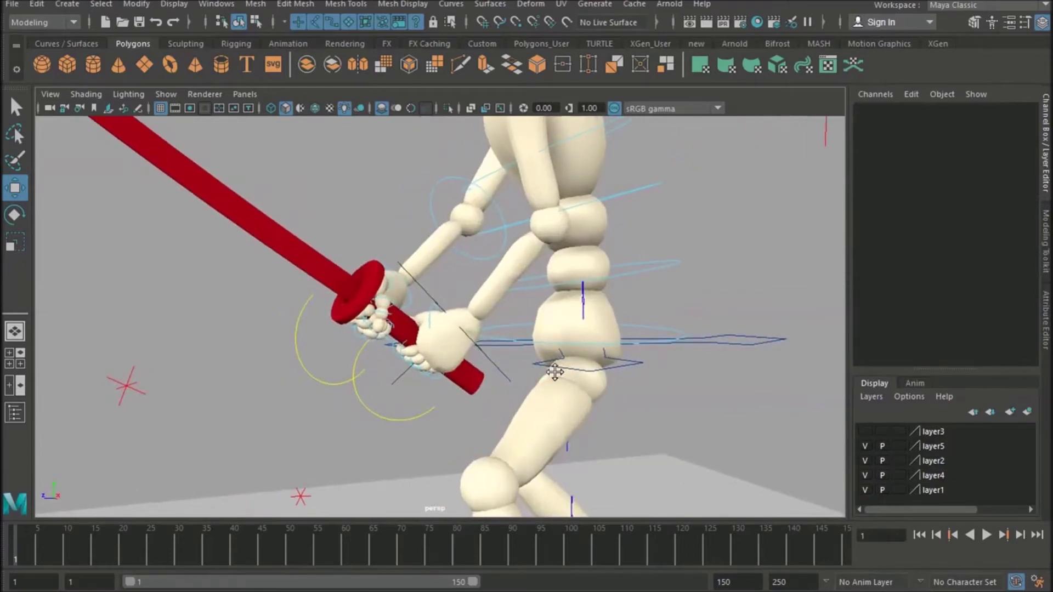
left_click_drag(577, 381, 504, 373, "alt")
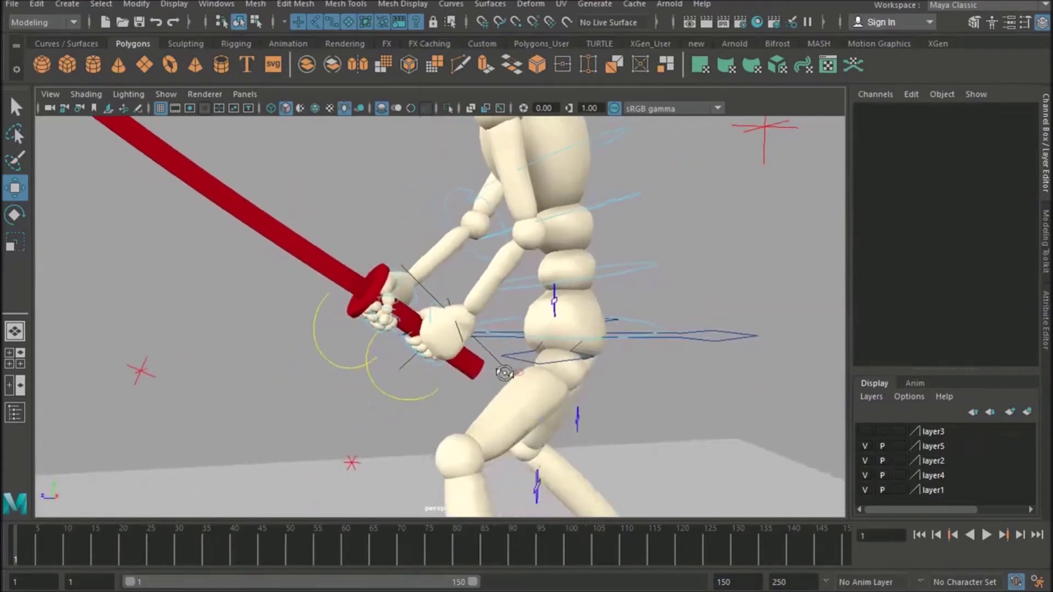
left_click_drag(398, 281, 523, 270, "alt")
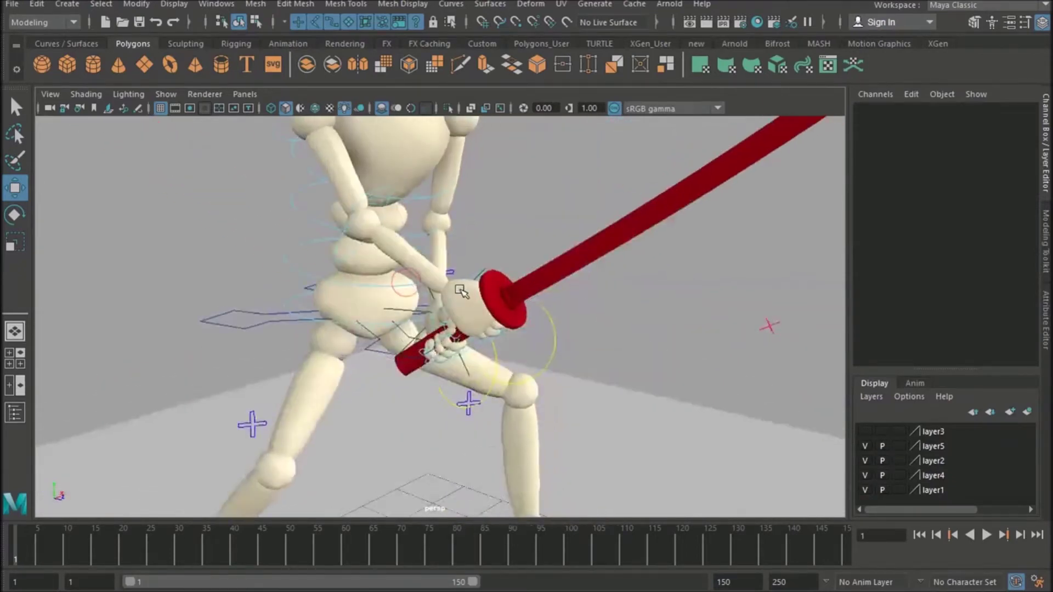
- Try rotating the right wrist control to test how the sword and hands follow, and undo the rotation
left_click(550, 316)
left_click_drag(550, 317, 539, 339, "alt")
key("e")
middle_click_drag(539, 338, 597, 392, "alt")
left_click_drag(598, 393, 595, 379, "alt")
key("w")
right_click_drag(595, 378, 670, 376, "alt")
left_click_drag(670, 376, 652, 367, "alt")
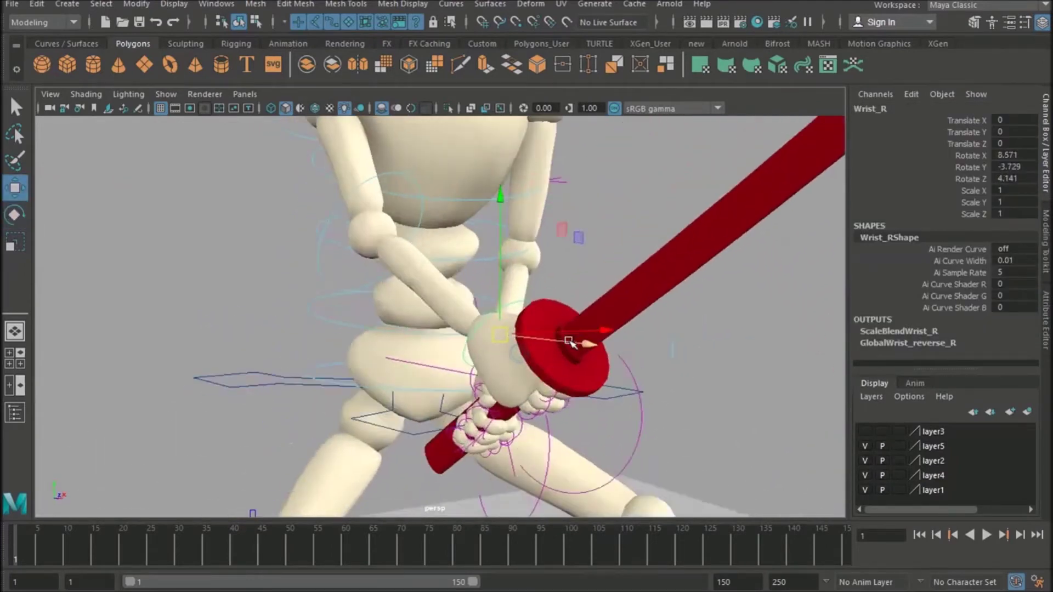
key("e")
left_click_drag(569, 340, 540, 374)
key("ctrl+z")
- Select the sword, inspect its attachment to the right wrist and its fit in both hands, and clear the selection
left_click_drag(623, 380, 607, 308, "alt")
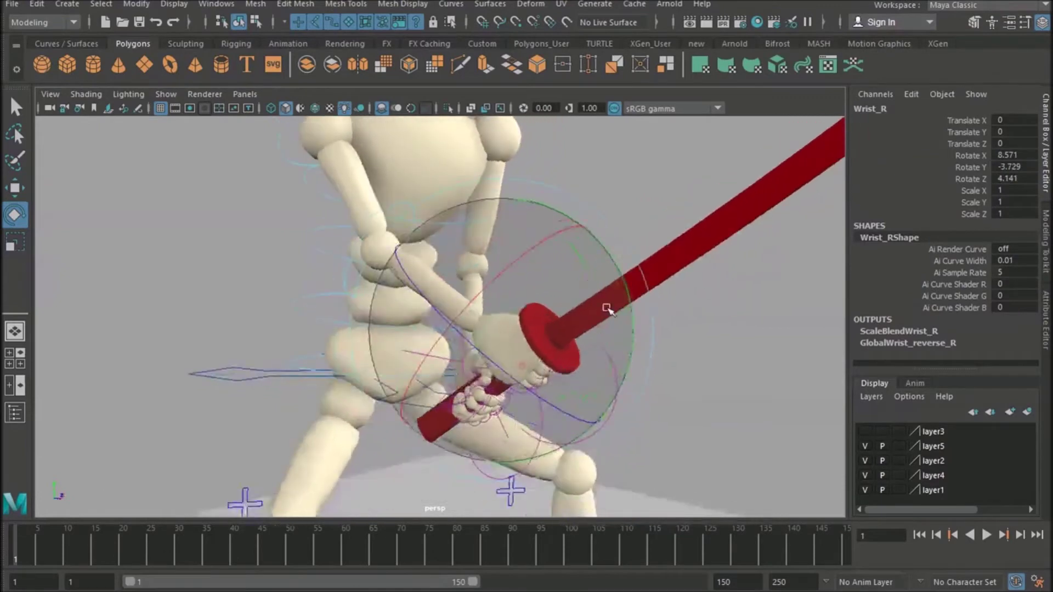
key("w")
left_click(608, 309)
left_click_drag(679, 367, 468, 334, "alt")
right_click_drag(467, 334, 573, 374, "alt")
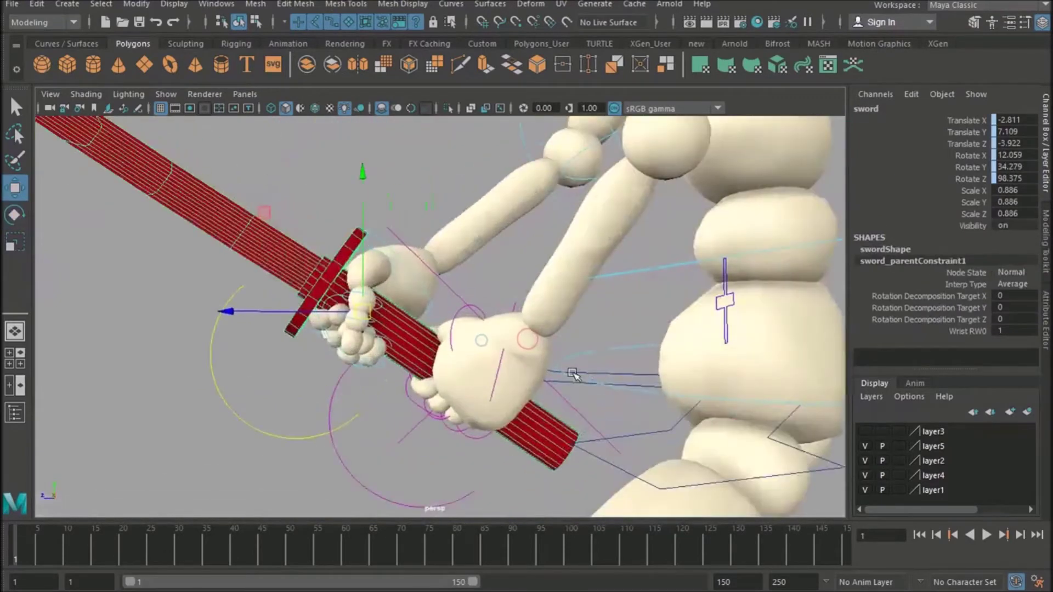
middle_click_drag(573, 373, 574, 331, "alt")
mouse_move(573, 330)
left_mouse_down("alt")
mouse_move(573, 359)
mouse_move(558, 321)
mouse_move(558, 342)
left_mouse_up("alt")
left_click(558, 319)
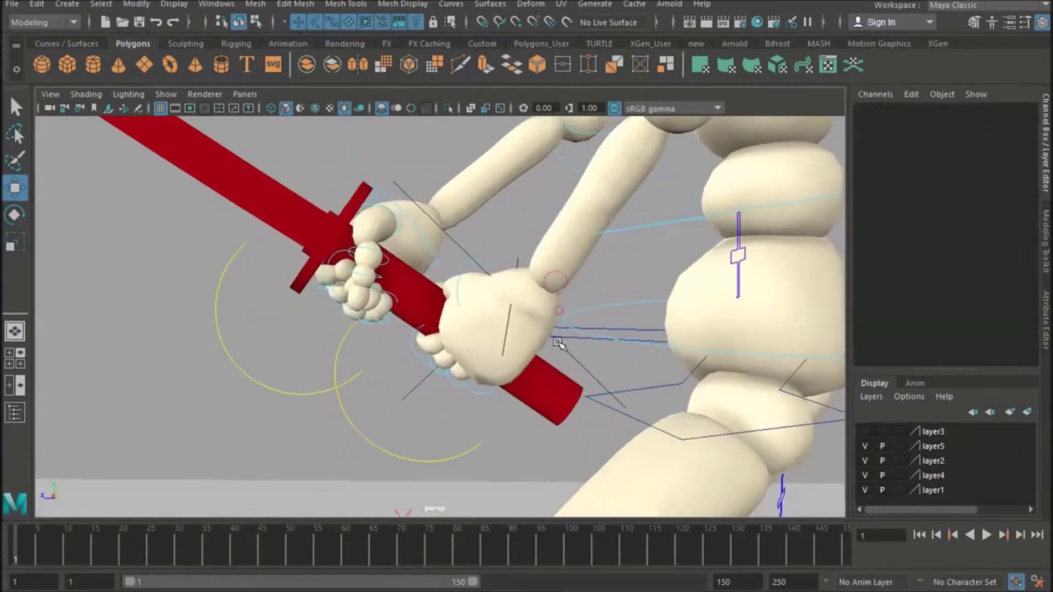
- Try moving the L_hand locator at frame 12 to test the left hand's control, and undo the move
left_click(568, 363)
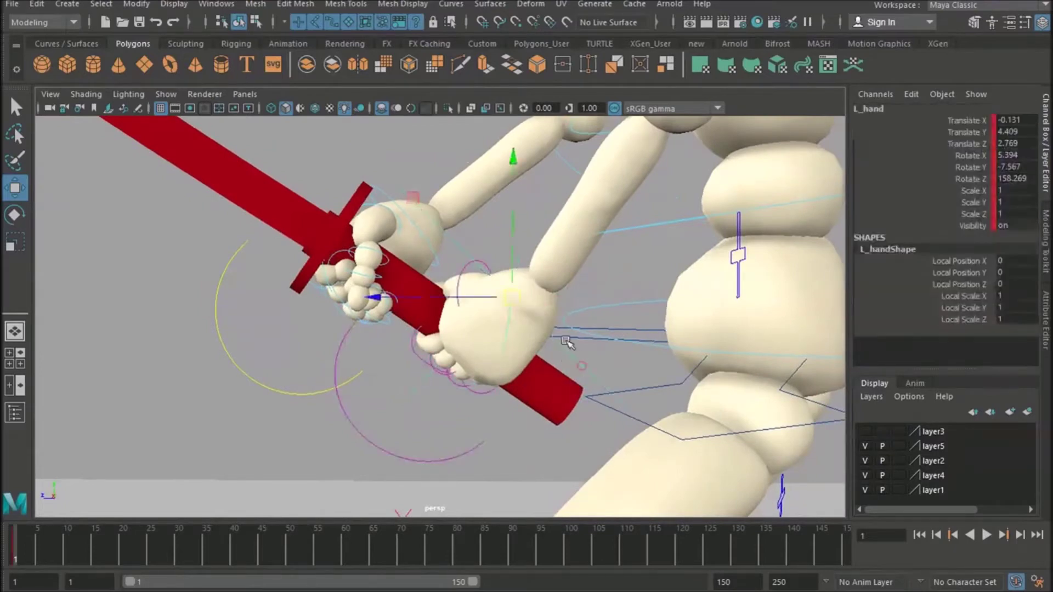
left_click_drag(22, 557, 77, 555)
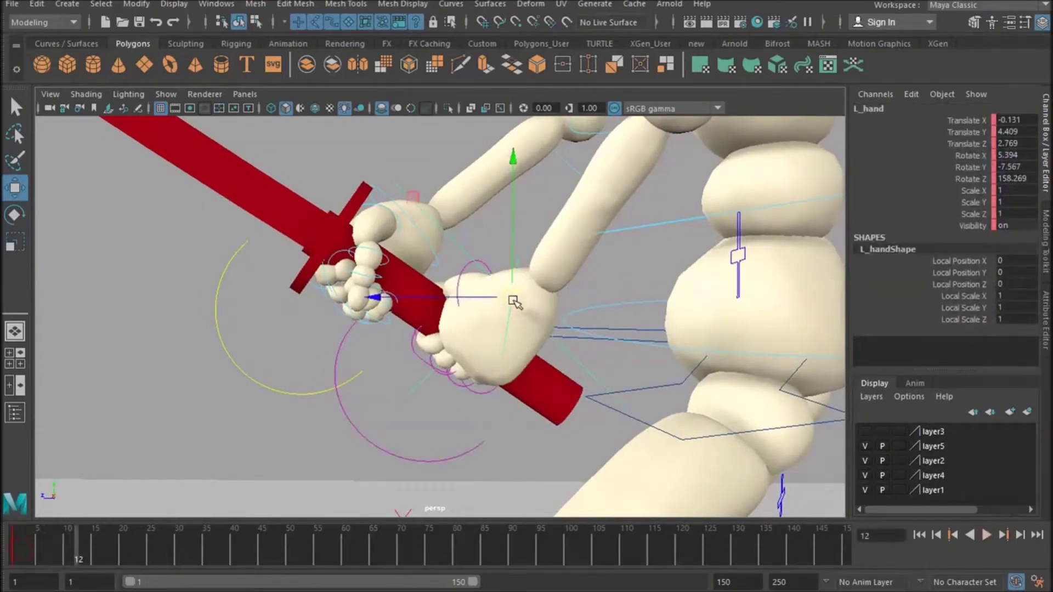
mouse_move(512, 300)
left_mouse_down()
mouse_move(564, 331)
mouse_move(512, 294)
mouse_move(562, 331)
mouse_move(532, 308)
left_mouse_up()
key("ctrl+z")
- Examine the L_hand locator's placement on the left hand and both arms' positions on the sword handle
scroll(569, 353, "down", 5)
middle_click_drag(531, 307, 496, 357, "alt")
left_click_drag(495, 357, 486, 337, "alt")
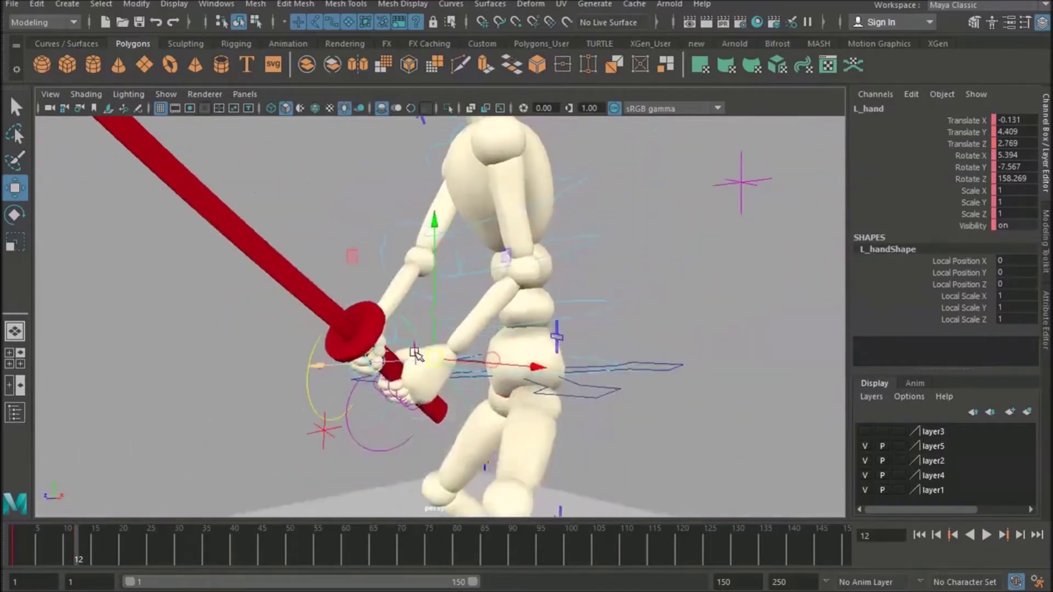
left_click_drag(416, 353, 465, 302, "alt")
mouse_move(359, 344)
left_mouse_down("alt")
mouse_move(296, 339)
mouse_move(346, 340)
left_mouse_up("alt")
scroll(421, 378, "up", 4)
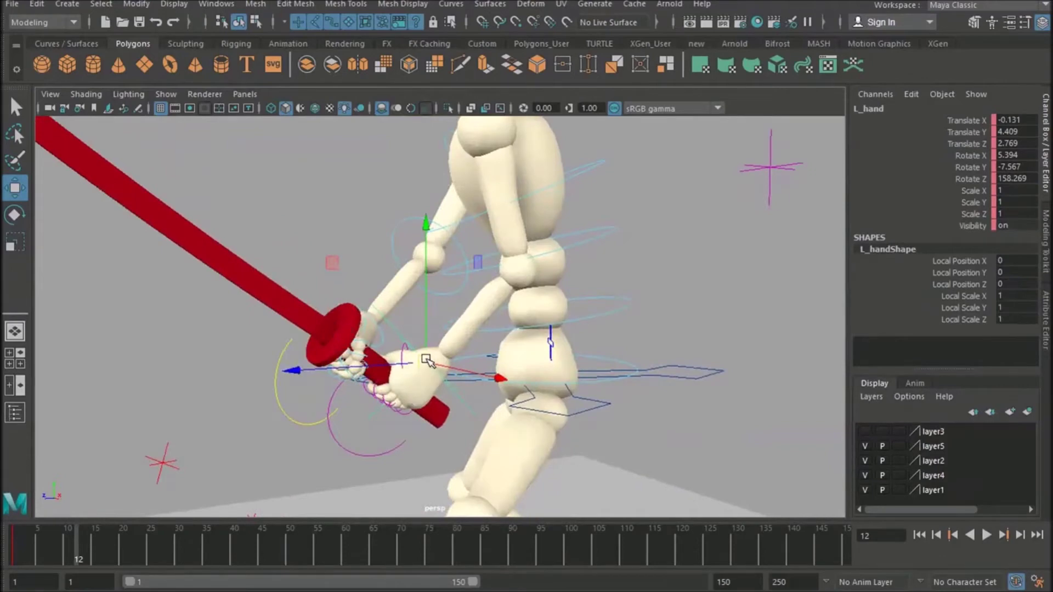
left_click_drag(371, 359, 367, 338, "alt")
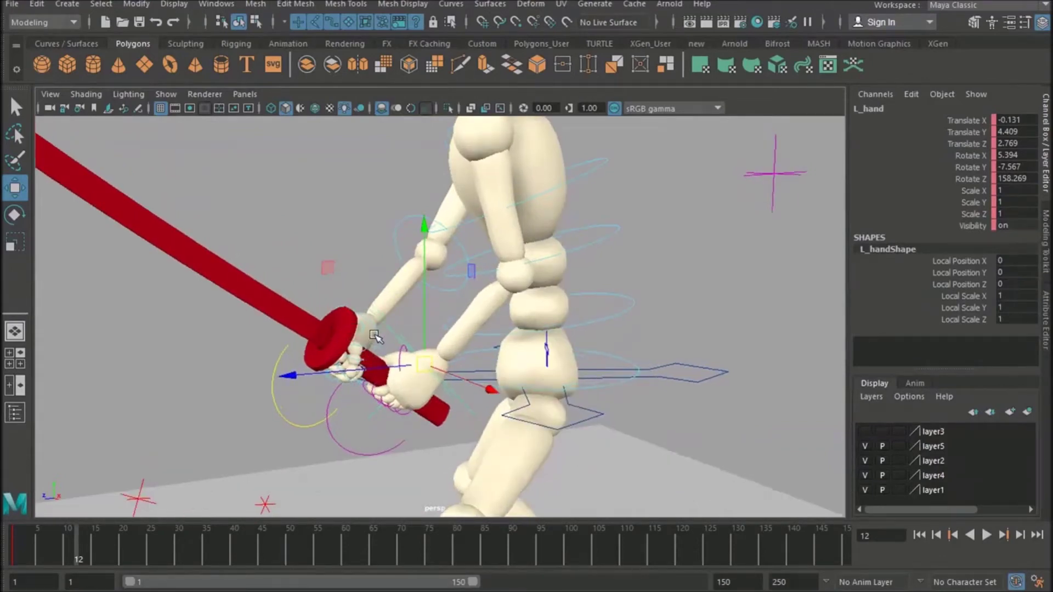
scroll(543, 192, "down", 4)
left_click_drag(543, 192, 500, 188, "alt")
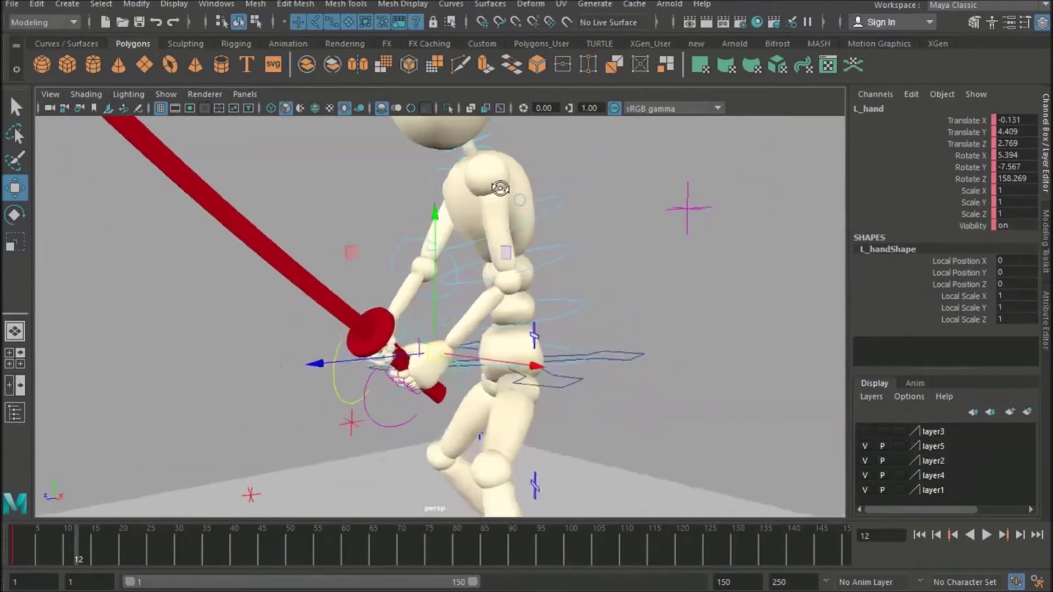
middle_click_drag(503, 230, 489, 280, "alt")
mouse_move(491, 279)
left_mouse_down("alt")
mouse_move(508, 273)
mouse_move(480, 277)
mouse_move(503, 277)
mouse_move(498, 252)
mouse_move(482, 266)
mouse_move(494, 277)
mouse_move(658, 271)
mouse_move(480, 268)
left_mouse_up("alt")
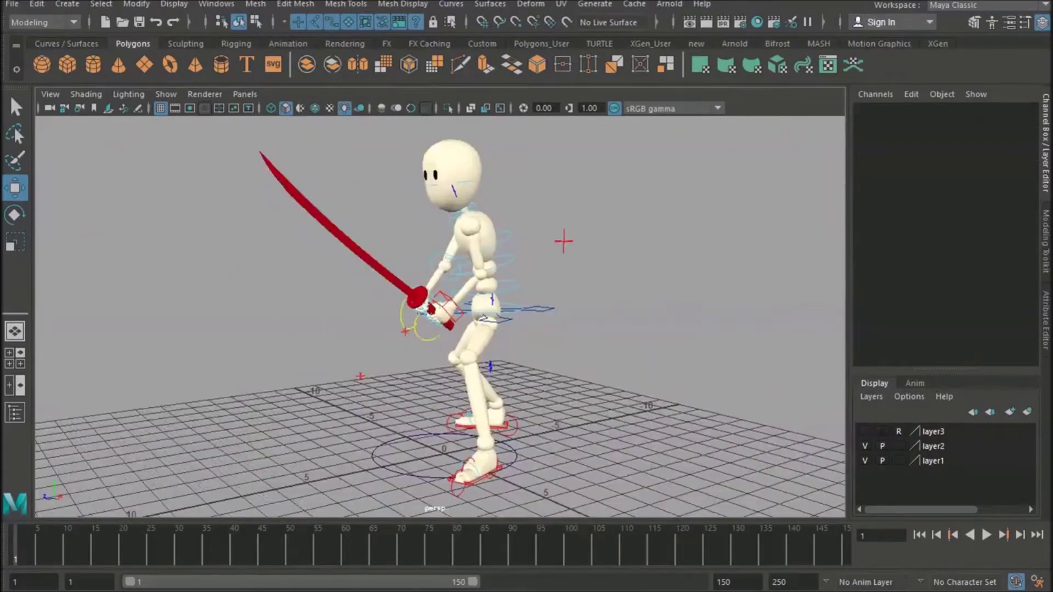
- Create a locator at the origin and set its local scale to 1.2 on X, Y and Z
mouse_move(482, 267)
left_mouse_down("alt")
mouse_move(652, 269)
mouse_move(487, 271)
left_mouse_up("alt")
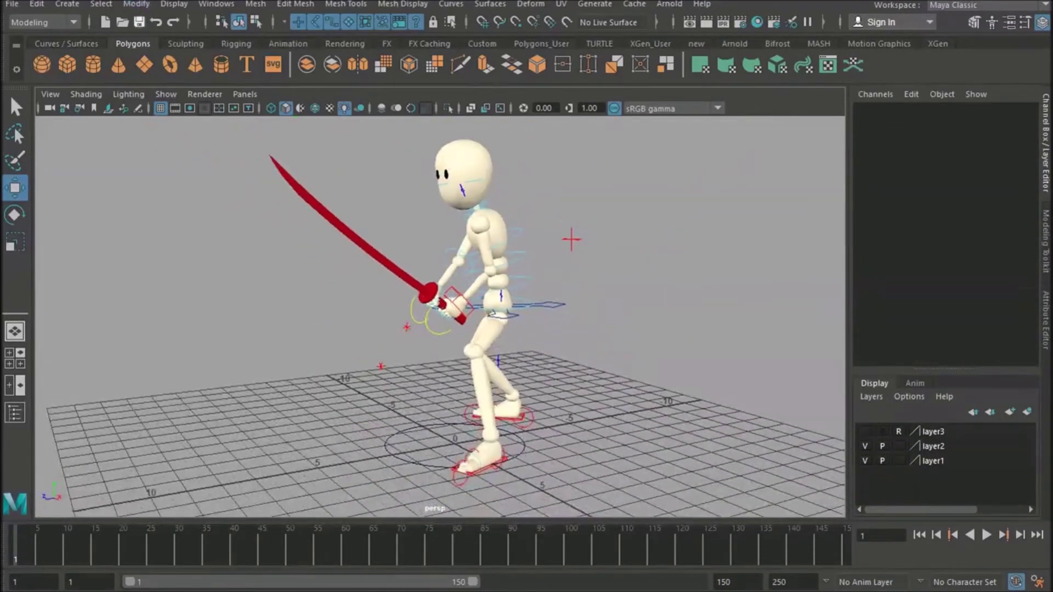
left_click(67, 4)
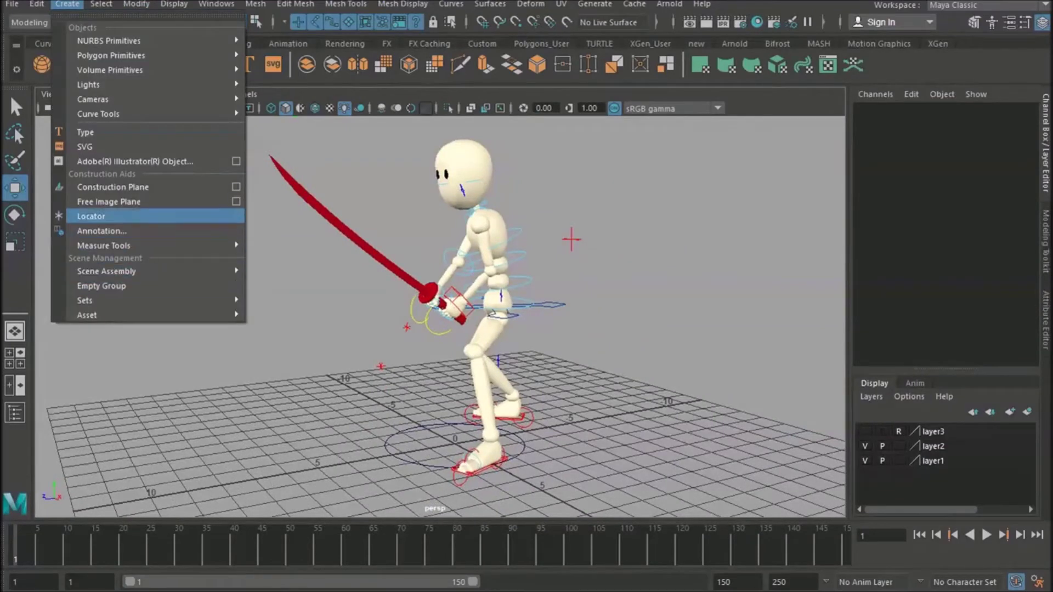
left_click(91, 216)
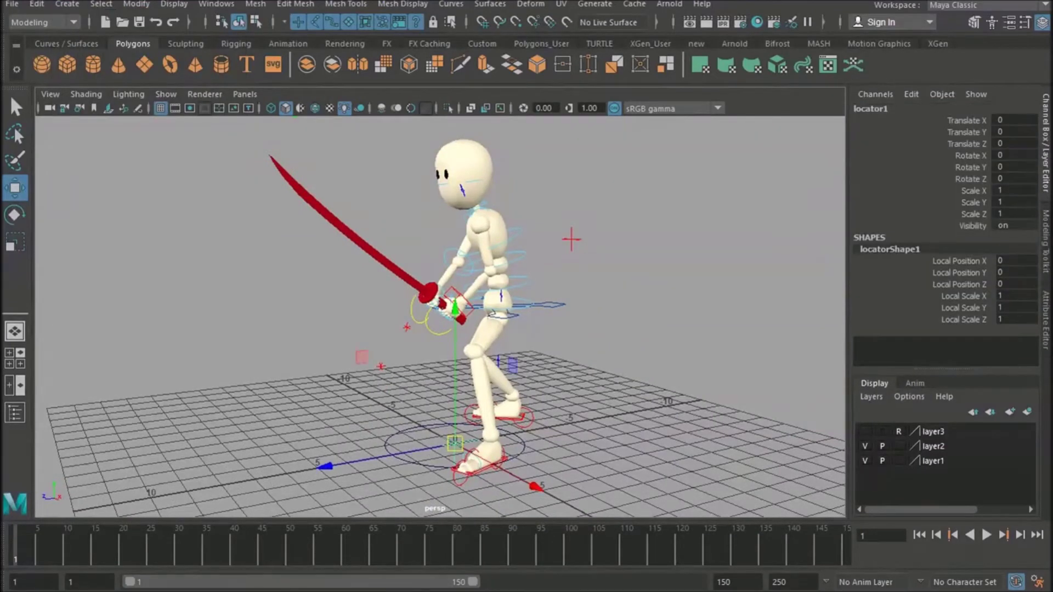
left_click_drag(439, 307, 469, 311, "alt")
left_click_drag(1016, 296, 1016, 319)
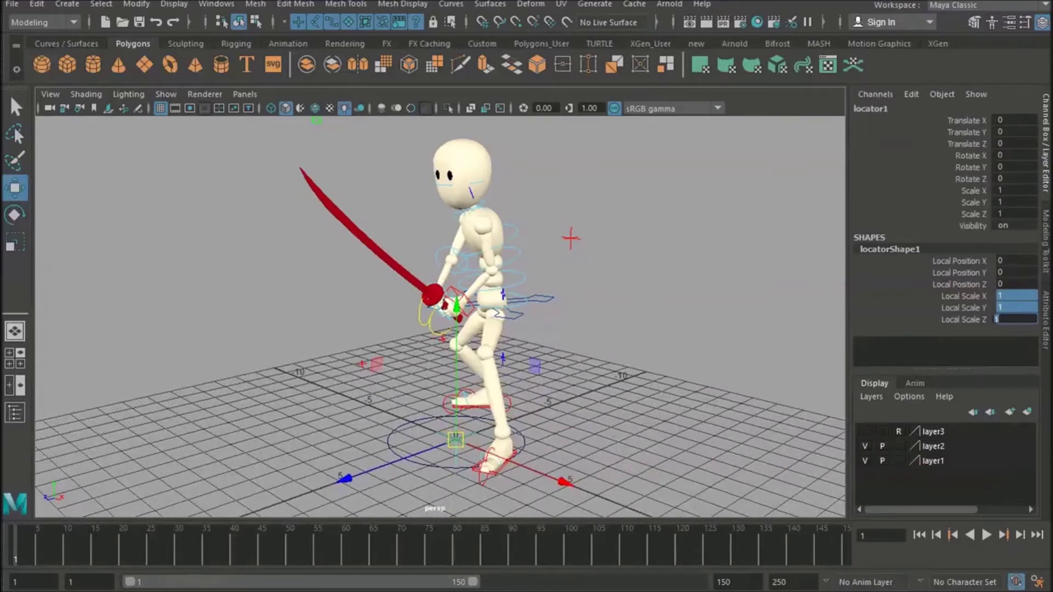
key("Return")
- Try raising the new locator about 3.17 units along Y, and undo the move
left_click_drag(456, 306, 457, 208)
left_click_drag(456, 208, 379, 193, "alt")
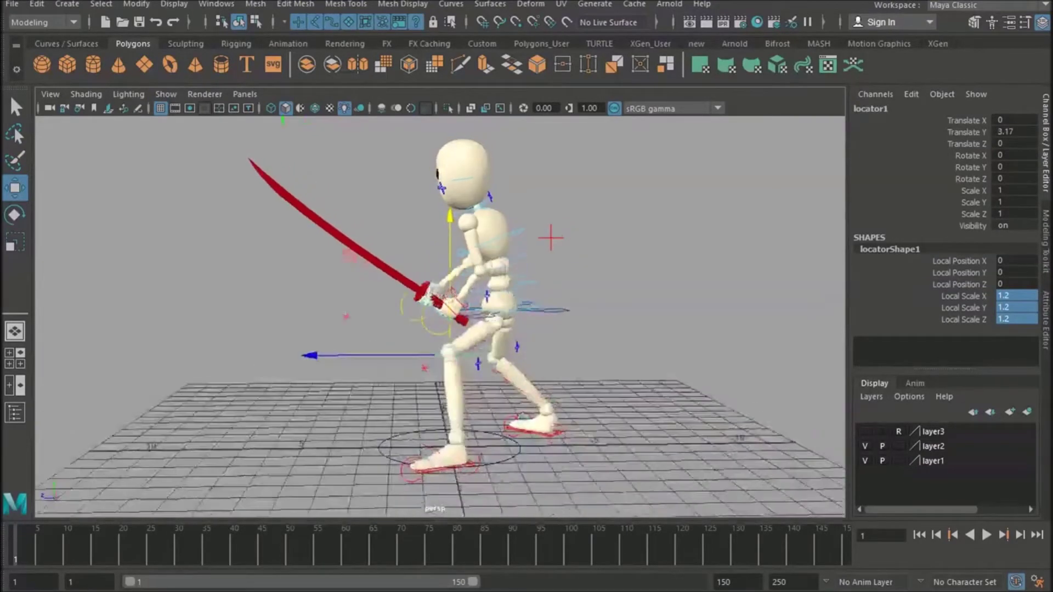
scroll(439, 316, "up", 4)
key("ctrl+z")
- Open the Outliner, group locator1 on its own and expand the new group
middle_click_drag(439, 340, 428, 244, "alt")
left_click_drag(428, 244, 513, 264, "alt")
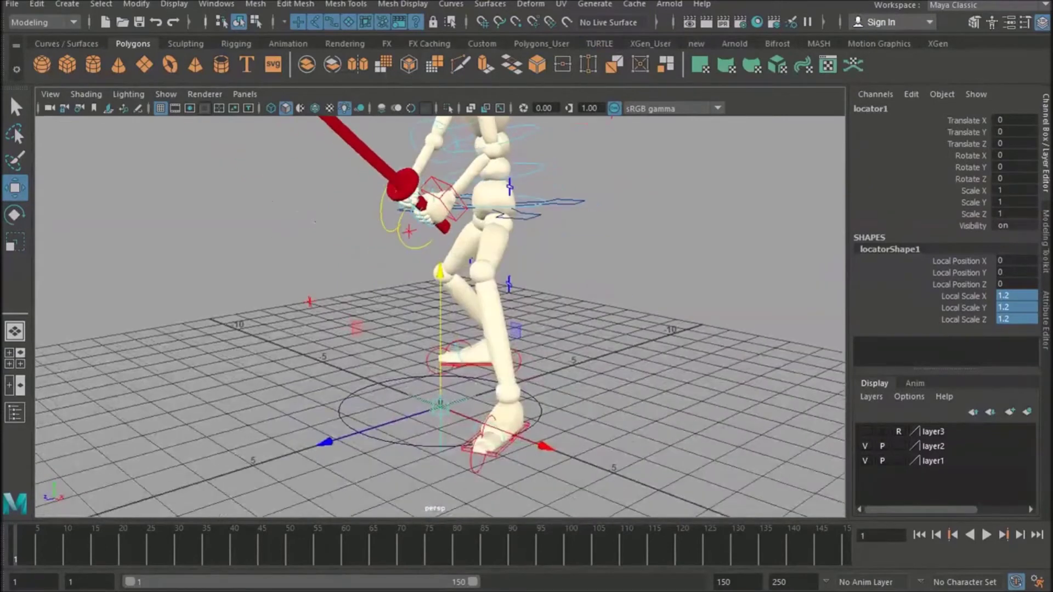
left_click(216, 4)
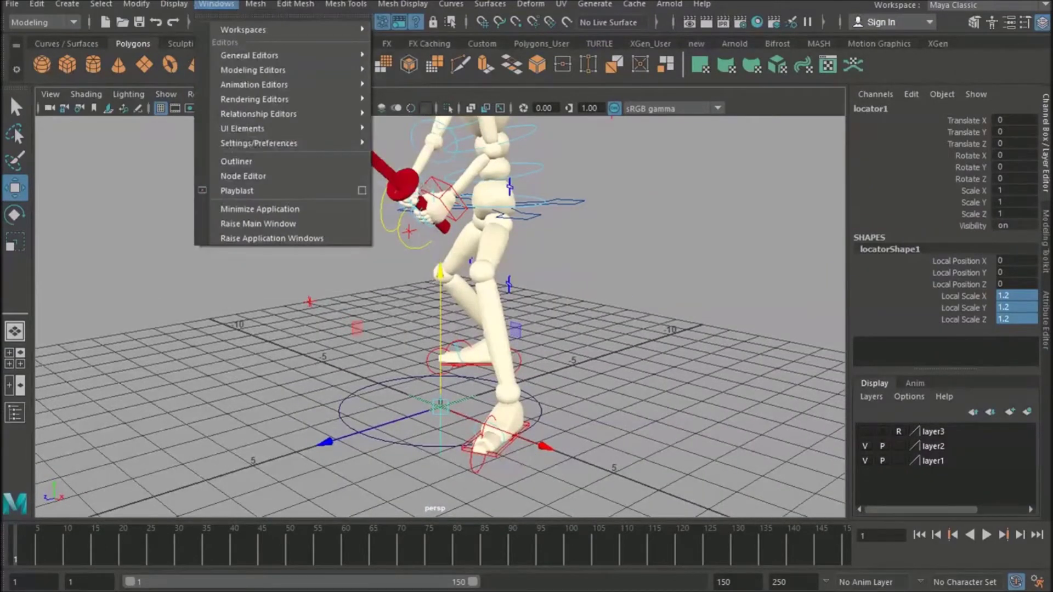
left_click(237, 161)
left_click_drag(493, 113, 772, 91)
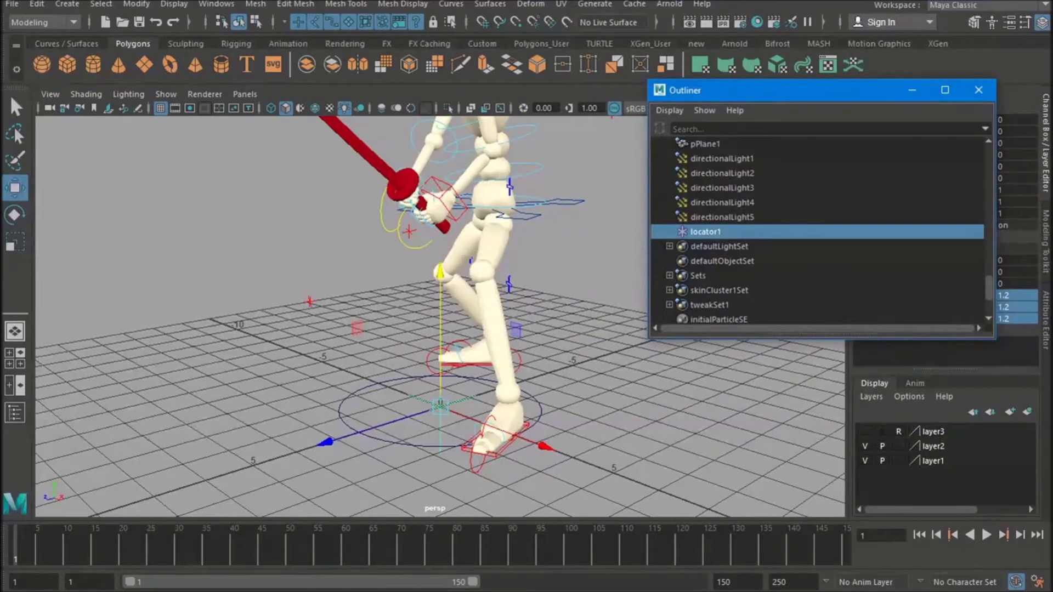
key("ctrl+g")
left_click(670, 232)
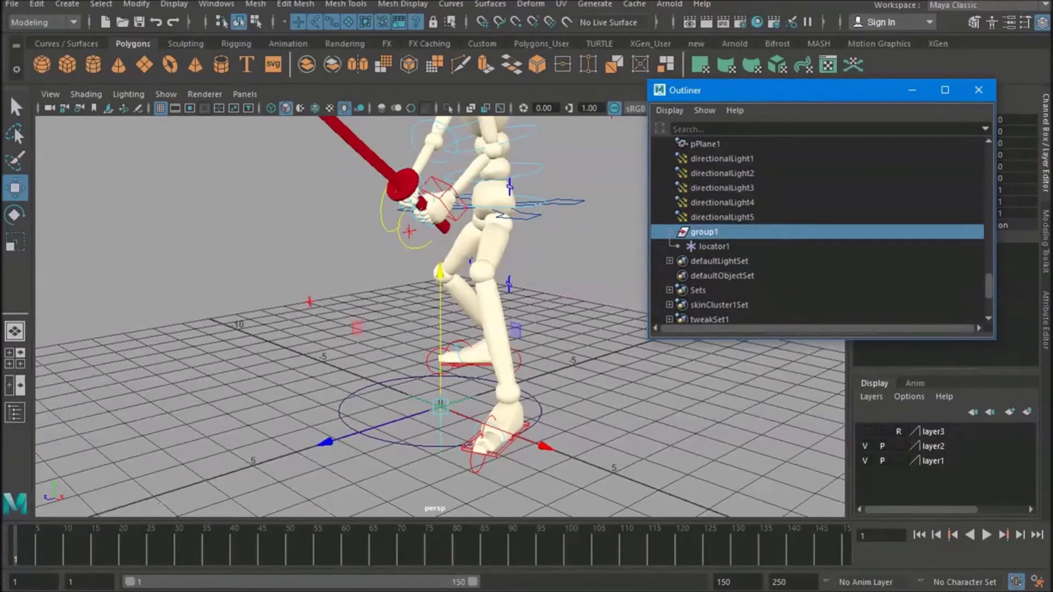
- Parent-constrain group1 to the sword with Maintain Offset off and all translate and rotate axes constrained, using a weight of 1
left_click_drag(384, 285, 299, 271, "alt")
left_click(372, 174)
middle_click_drag(384, 241, 386, 202, "alt")
left_click(714, 246)
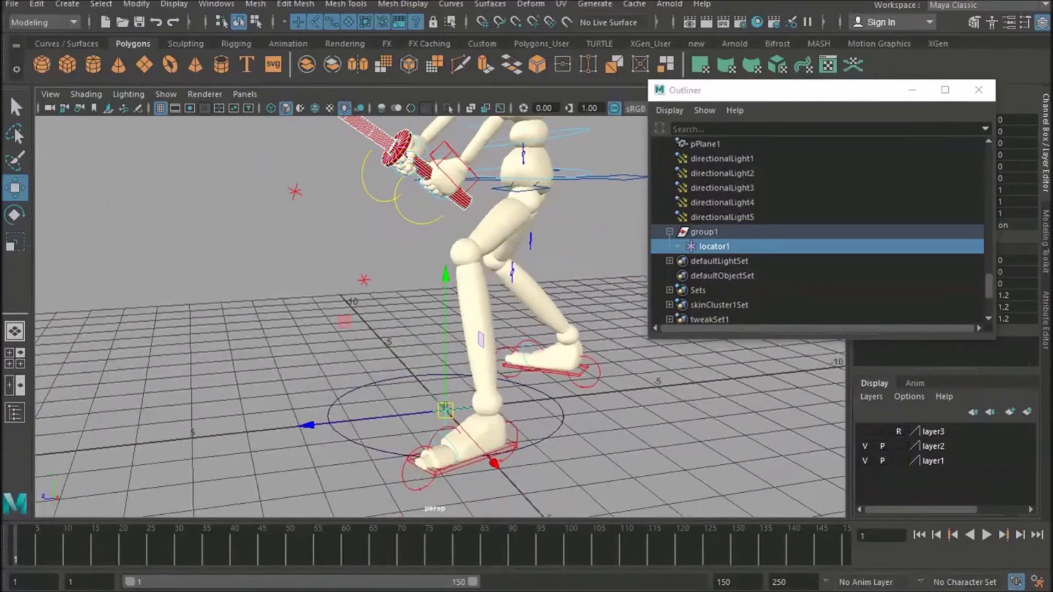
left_click(603, 247)
left_click(704, 232)
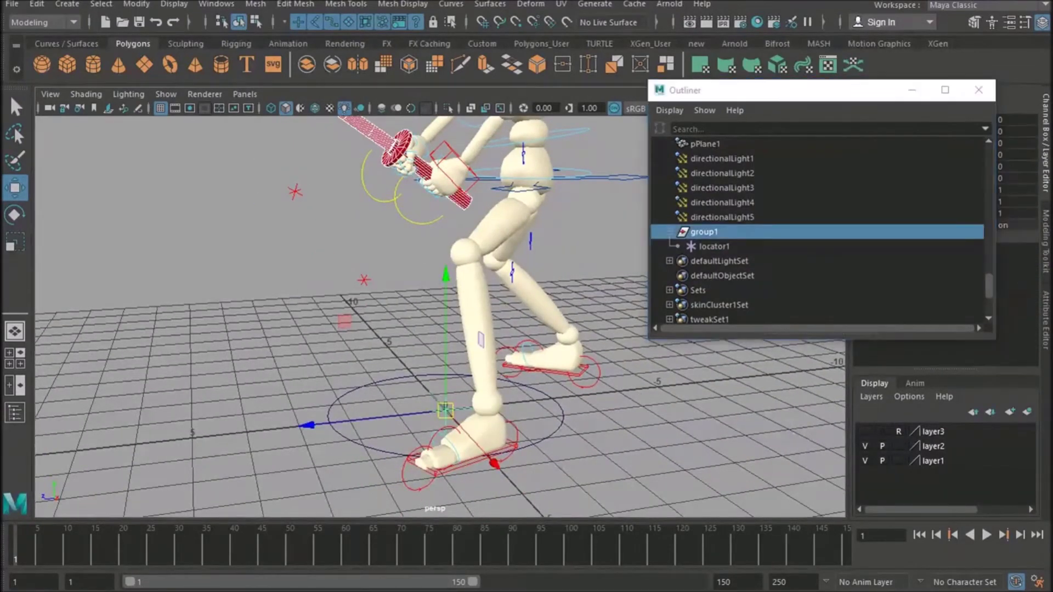
middle_click_drag(549, 263, 532, 277, "alt")
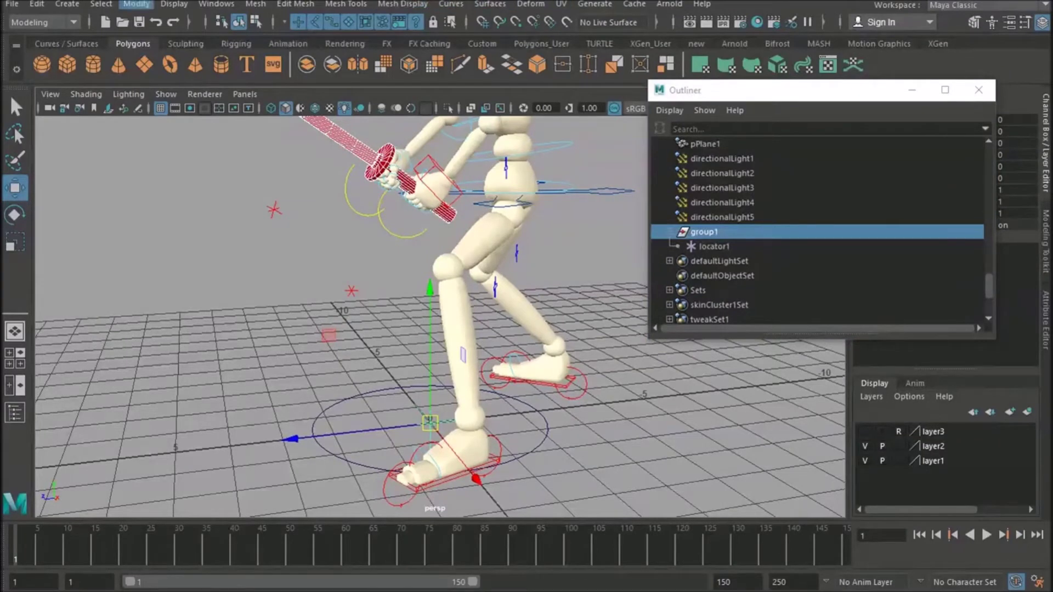
left_click(44, 21)
left_click(33, 67)
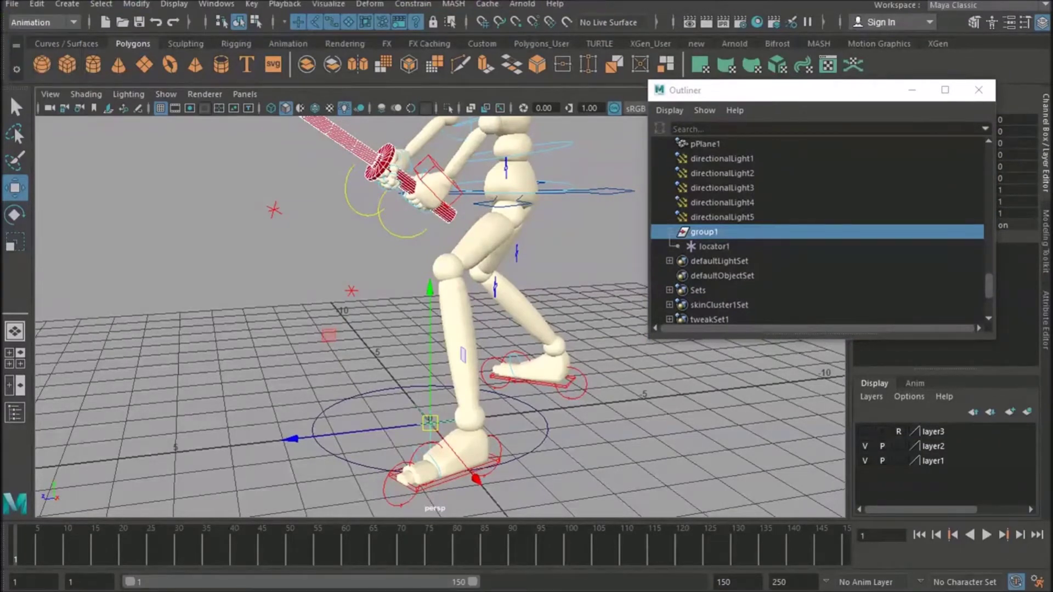
left_click(413, 4)
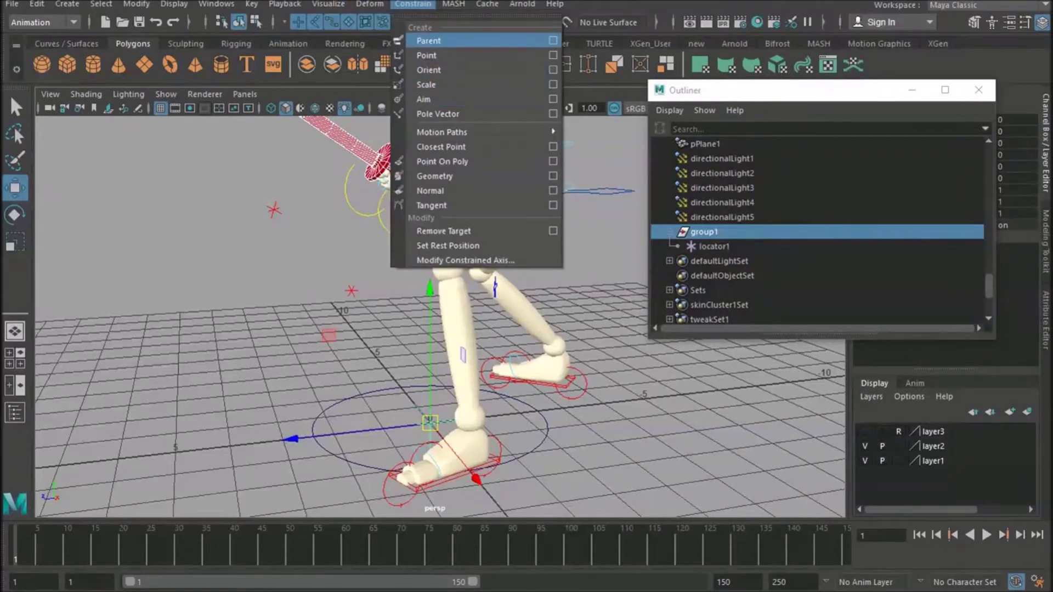
left_click(553, 40)
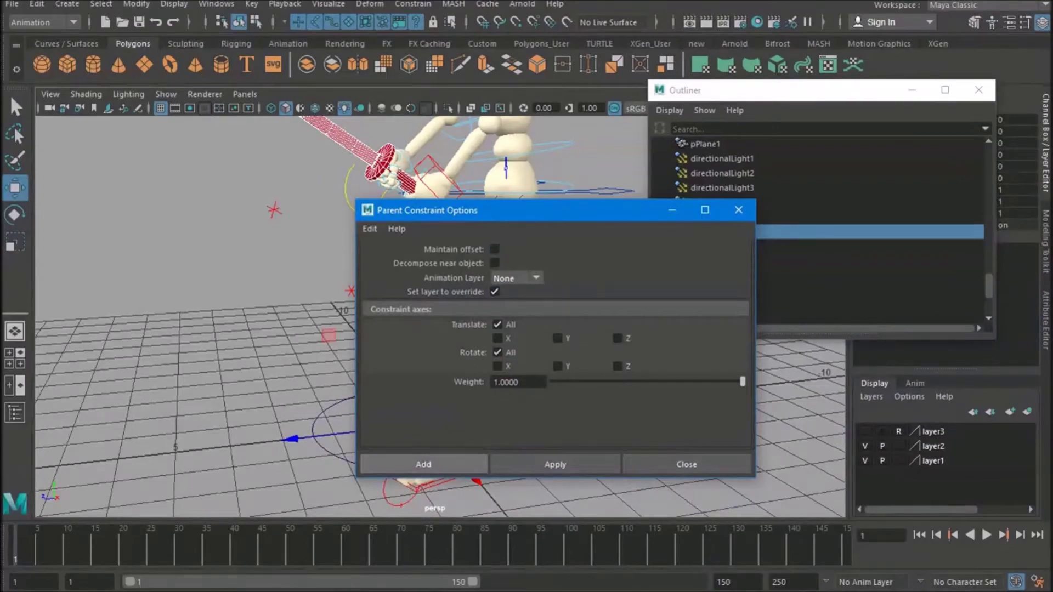
left_click(424, 464)
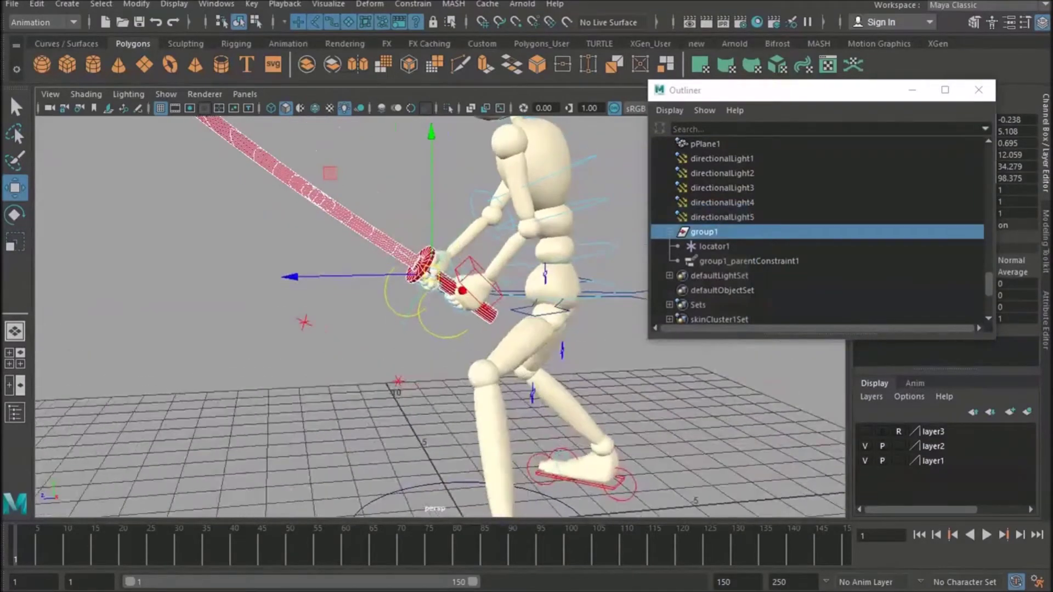
scroll(439, 318, "up", 3)
scroll(438, 313, "up", 3)
mouse_move(449, 307)
left_mouse_down("alt")
mouse_move(436, 306)
mouse_move(456, 314)
mouse_move(430, 307)
left_mouse_up("alt")
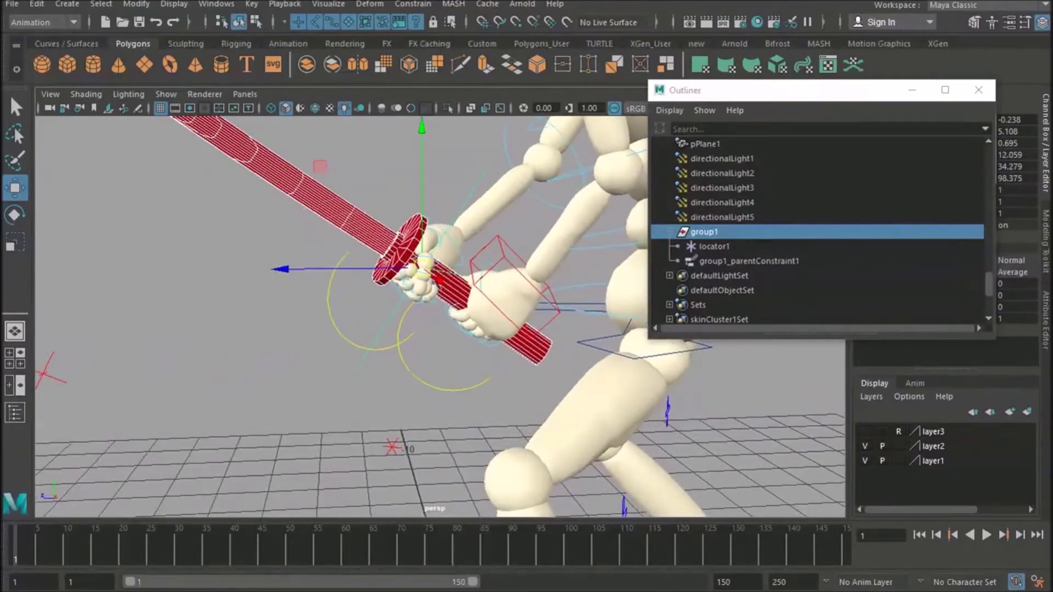
scroll(438, 313, "down", 2)
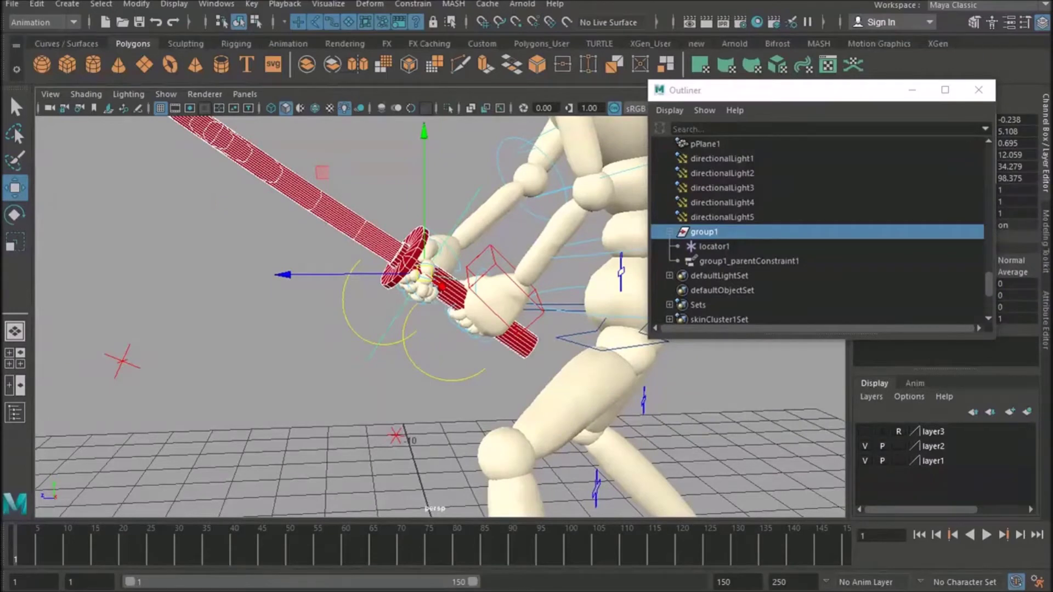
- Delete group1's parent constraint to the sword
left_click(749, 261)
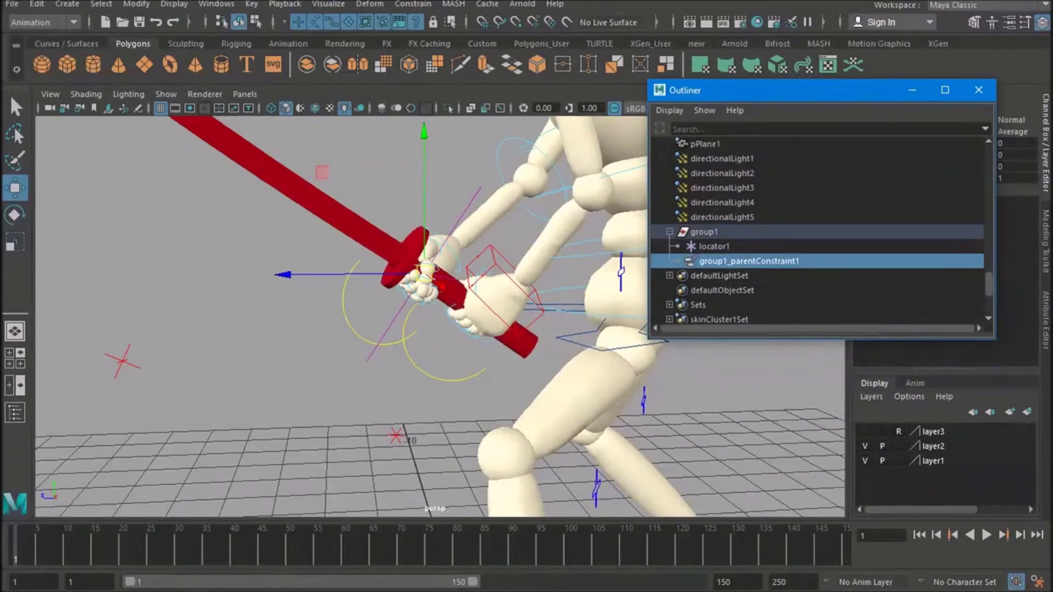
key("Delete")
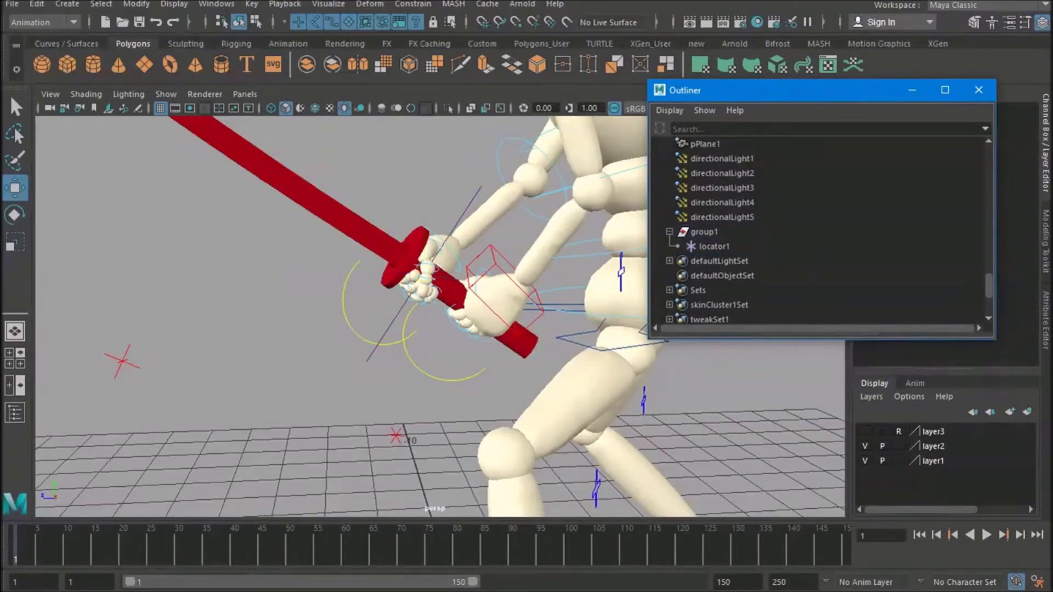
- Compare the transforms and viewport positions of group1 and its child locator1
left_click(713, 247)
scroll(438, 313, "down", 5)
scroll(439, 312, "up", 3)
left_click(704, 232)
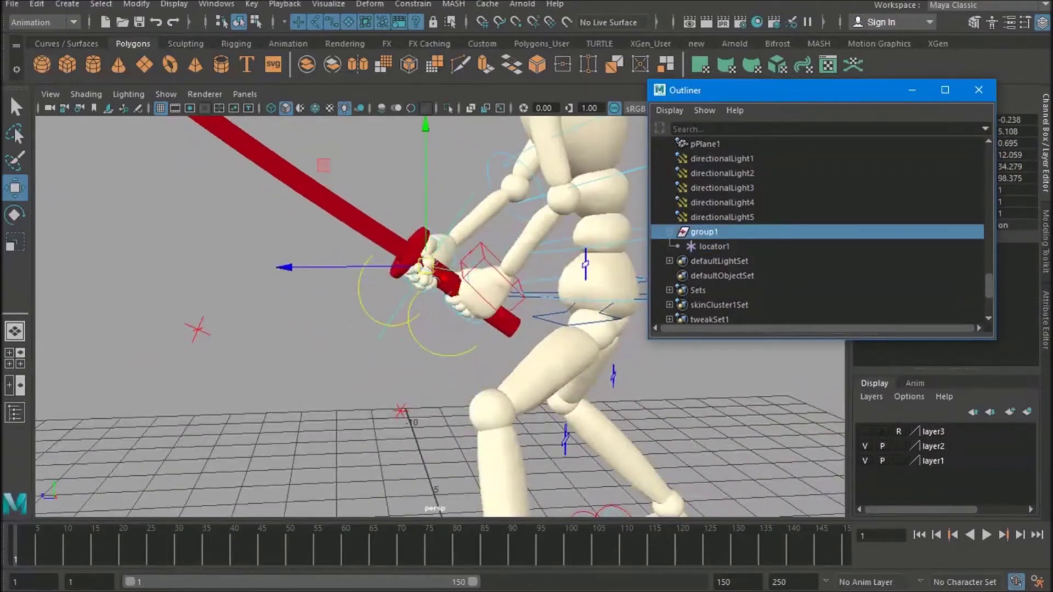
left_click(714, 246)
middle_click_drag(439, 301, 413, 314, "alt")
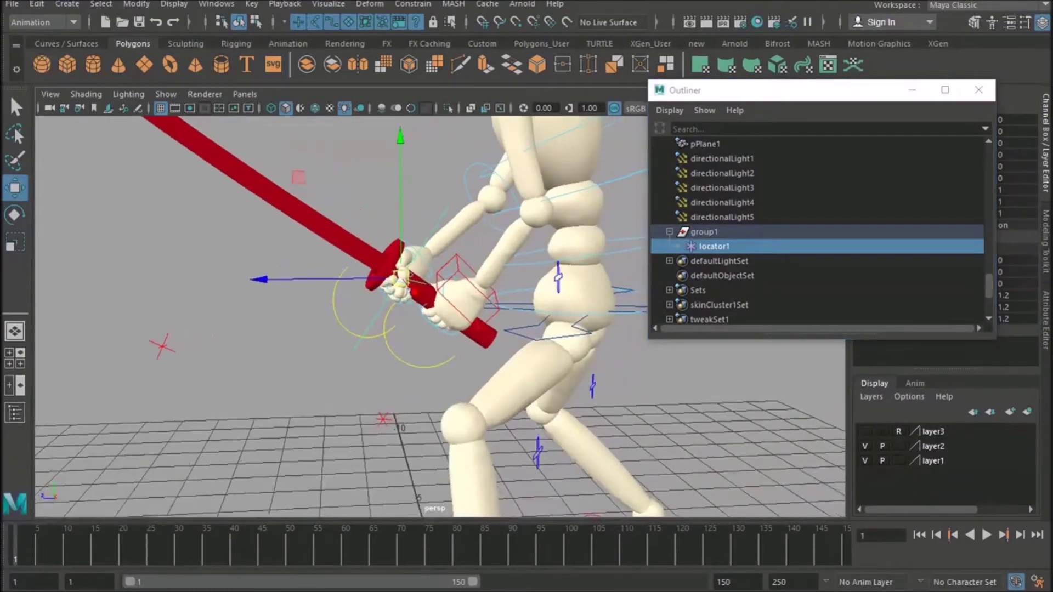
left_click(704, 232)
left_click(714, 246)
left_click(704, 232)
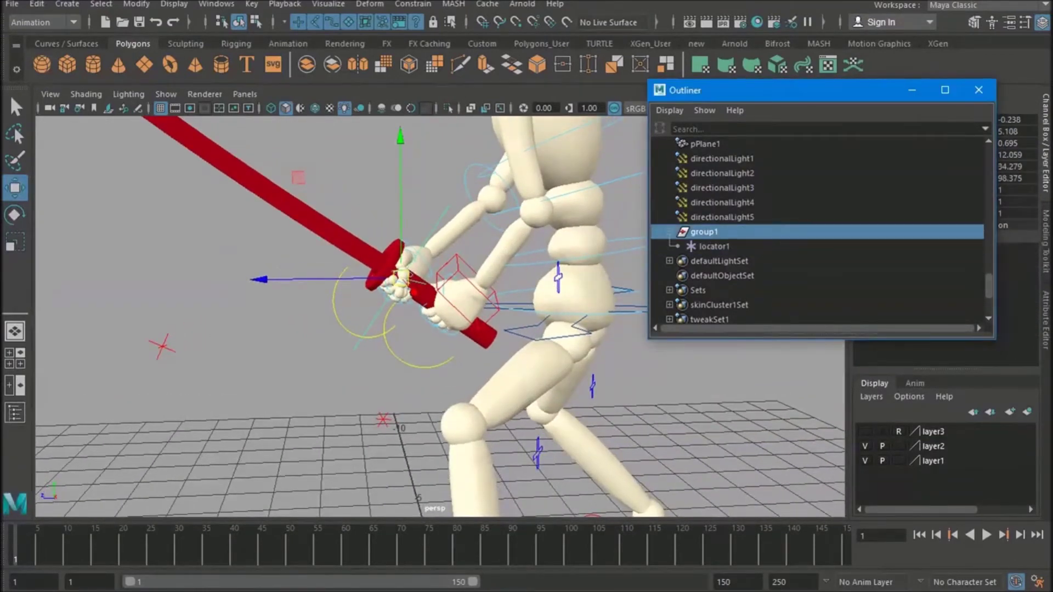
left_click(714, 246)
left_click(704, 232)
- Snap locator1 onto the left hand by parent-constraining it to the left-hand IK control with Maintain Offset off
key("Down")
key("f")
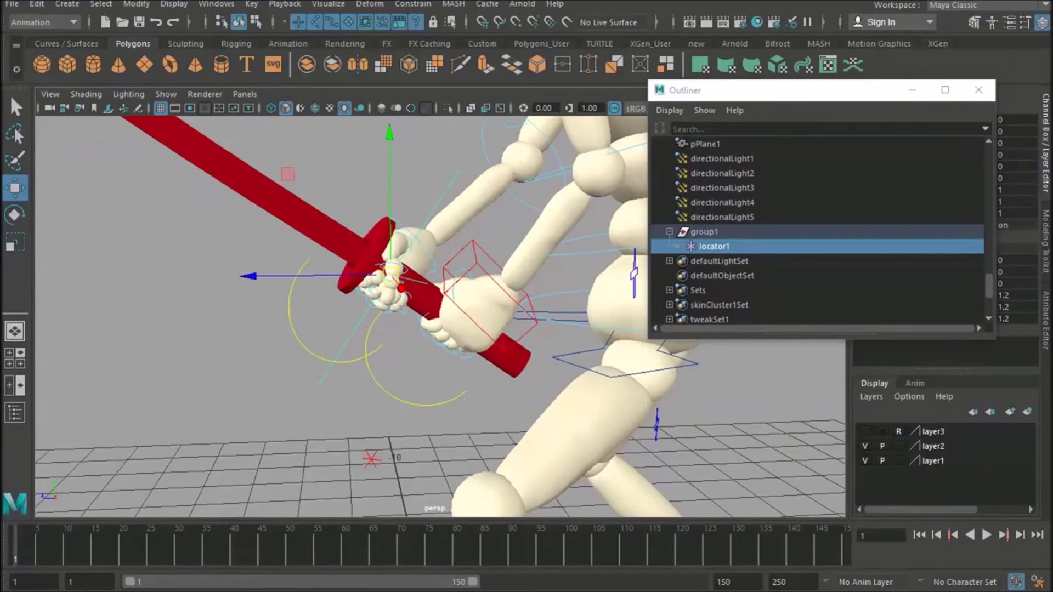
left_click(501, 279)
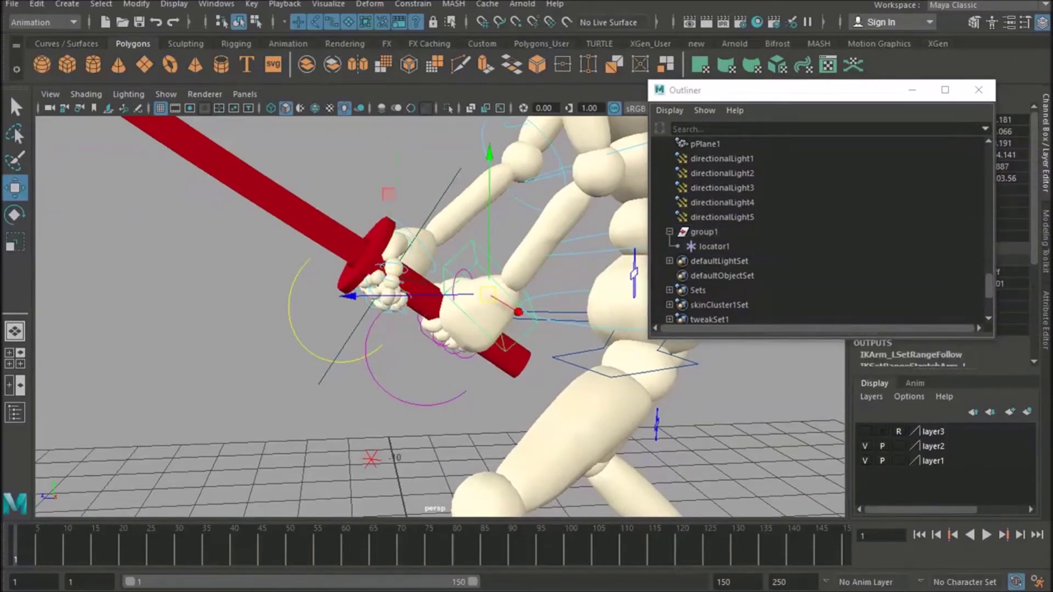
left_click(714, 246, "ctrl")
middle_click_drag(493, 307, 474, 321, "alt")
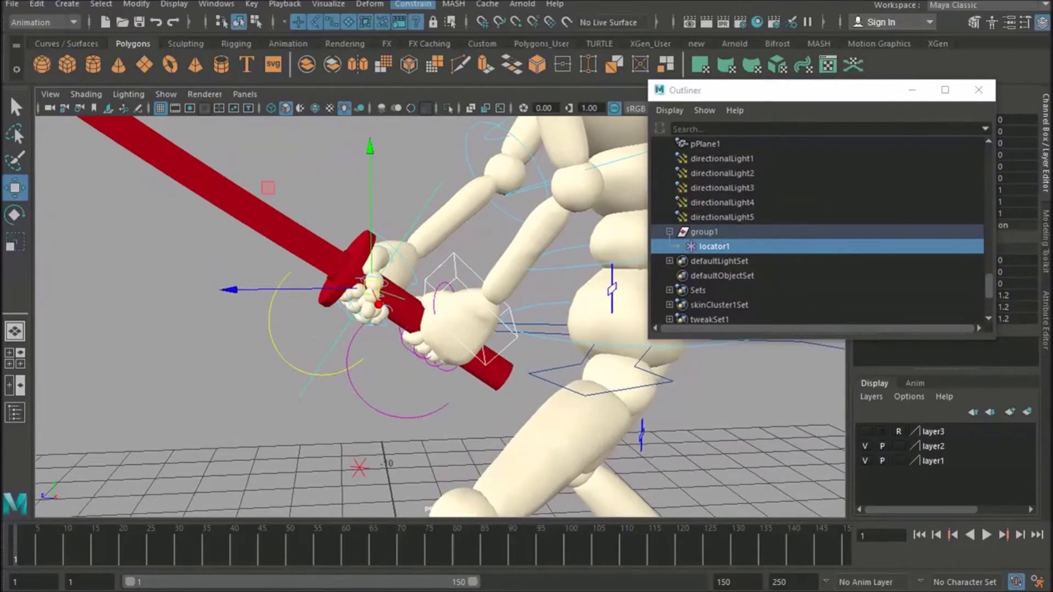
left_click(413, 3)
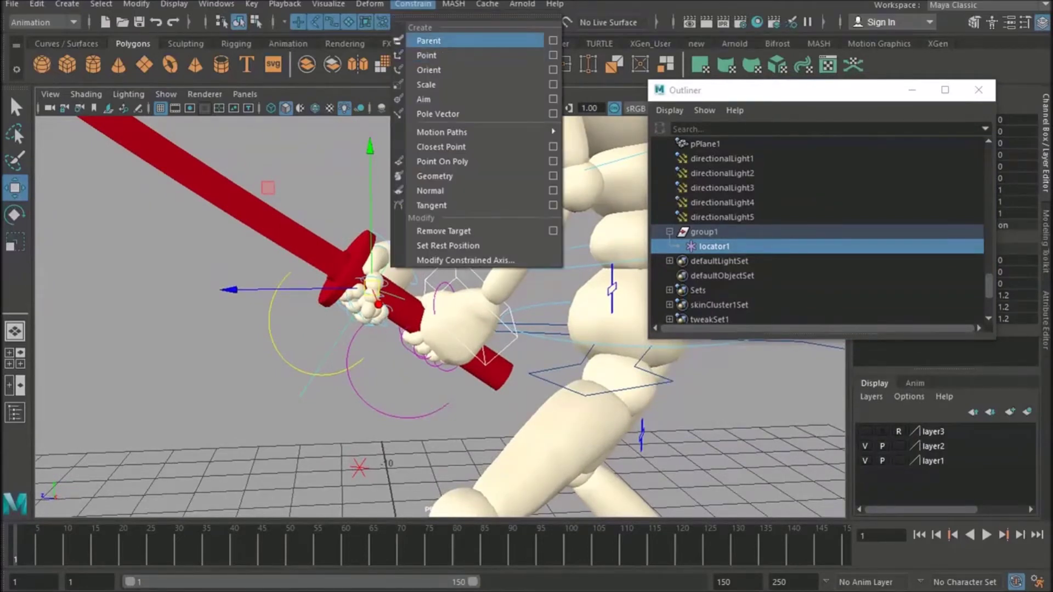
left_click(429, 40)
- Delete the parent constraint under locator1, keeping the locator at the left hand
left_click(759, 261)
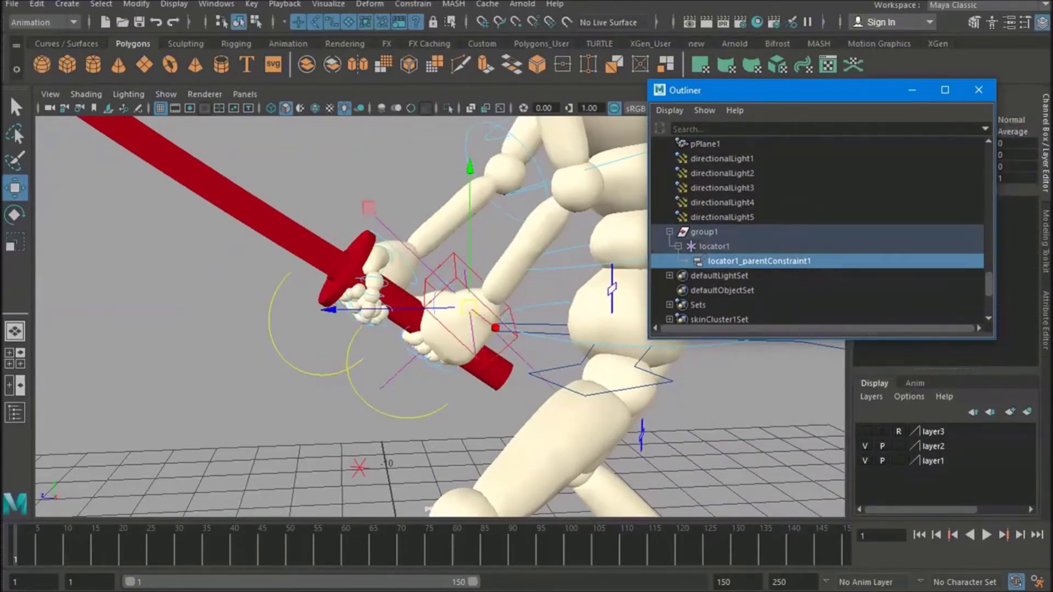
scroll(500, 327, "up", 2)
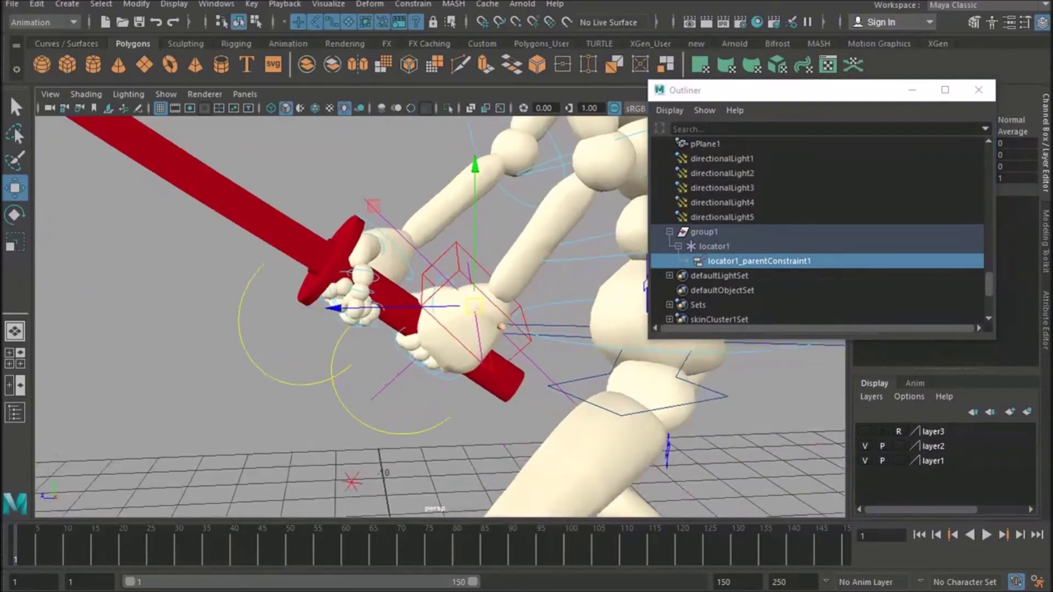
left_click(759, 261)
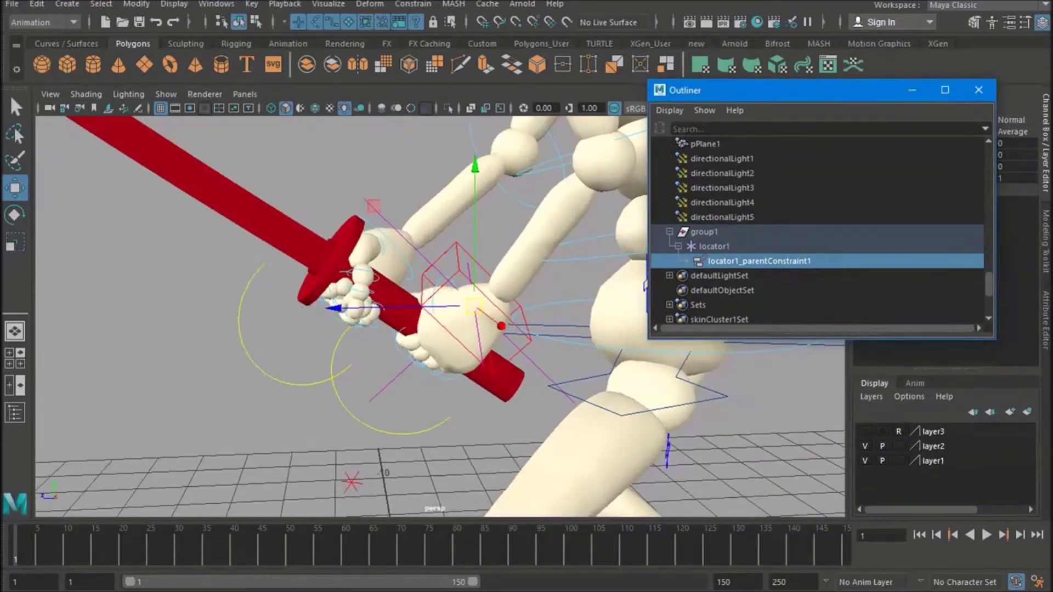
key("Delete")
- Parent-constrain the sword to the right-hand control with Maintain Offset on, all translate and rotate axes constrained and a weight of 1
scroll(439, 317, "down", 3)
left_click_drag(351, 323, 548, 357, "alt")
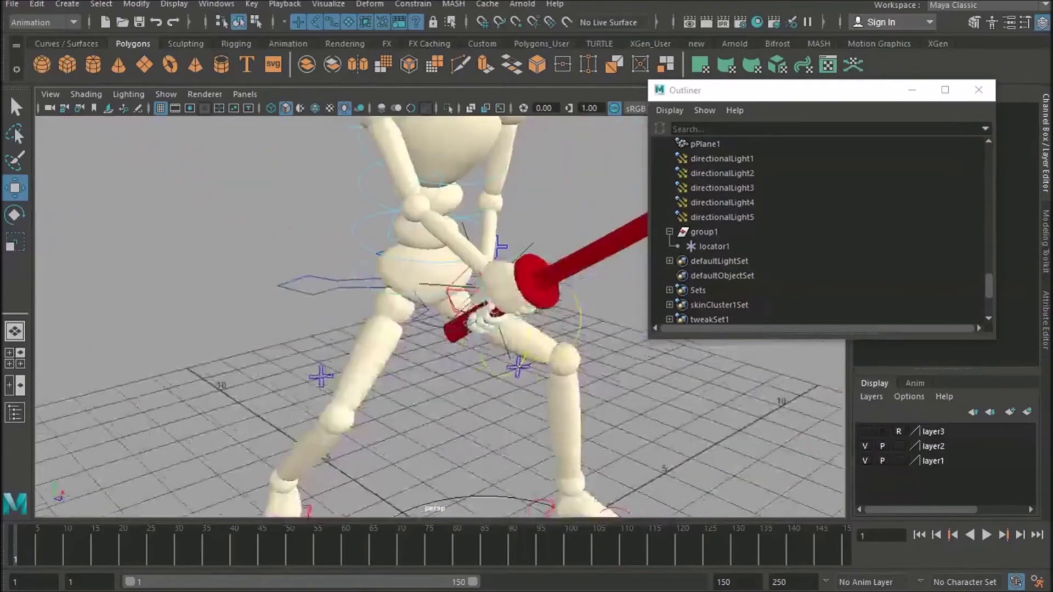
middle_click_drag(548, 351, 485, 379, "alt")
left_click_drag(485, 380, 562, 365, "alt")
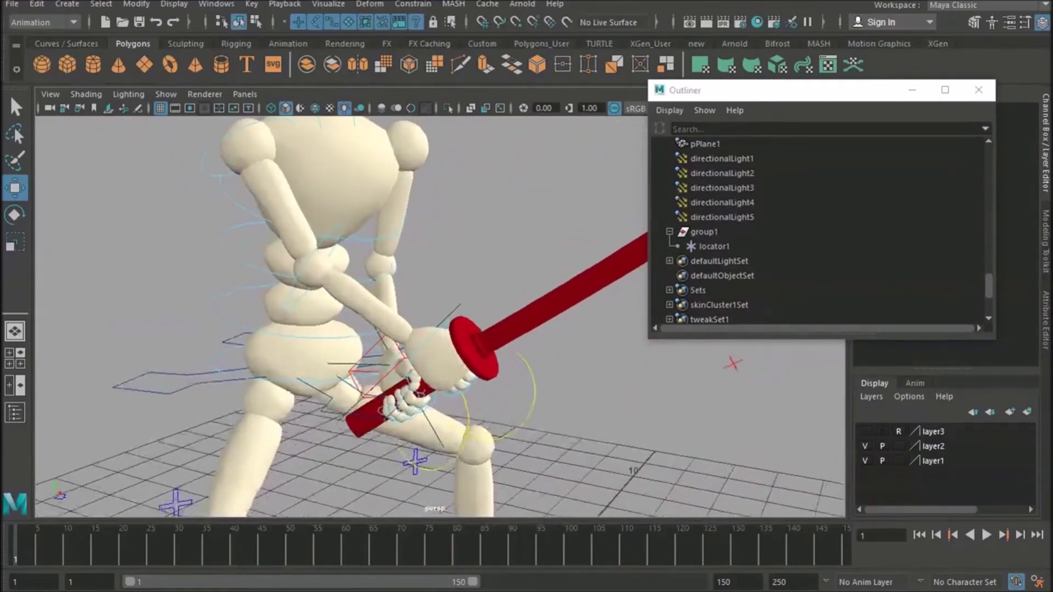
left_click_drag(439, 329, 403, 307, "alt")
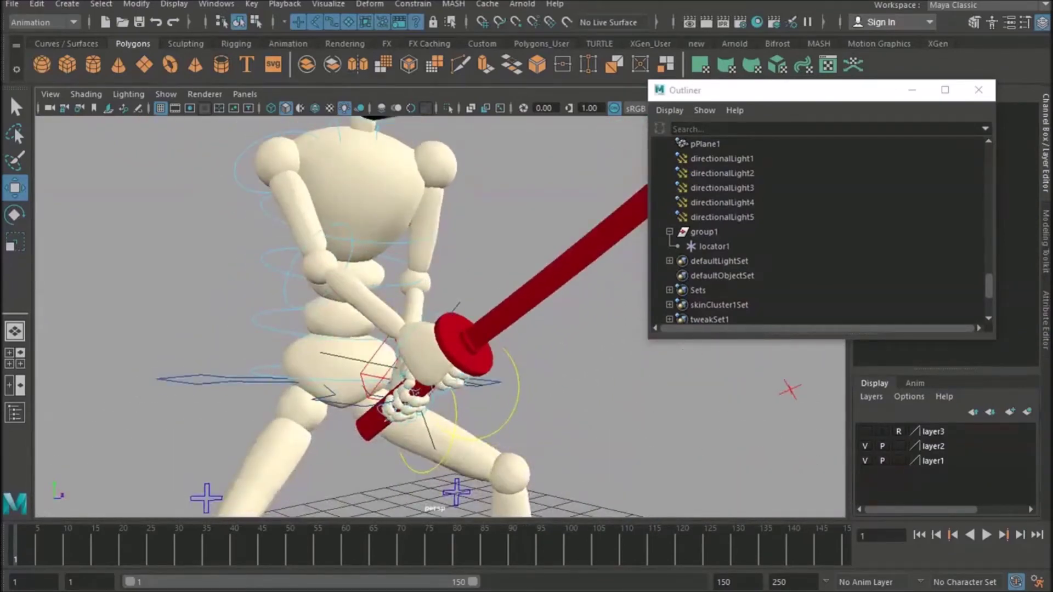
left_click_drag(417, 307, 450, 326, "alt")
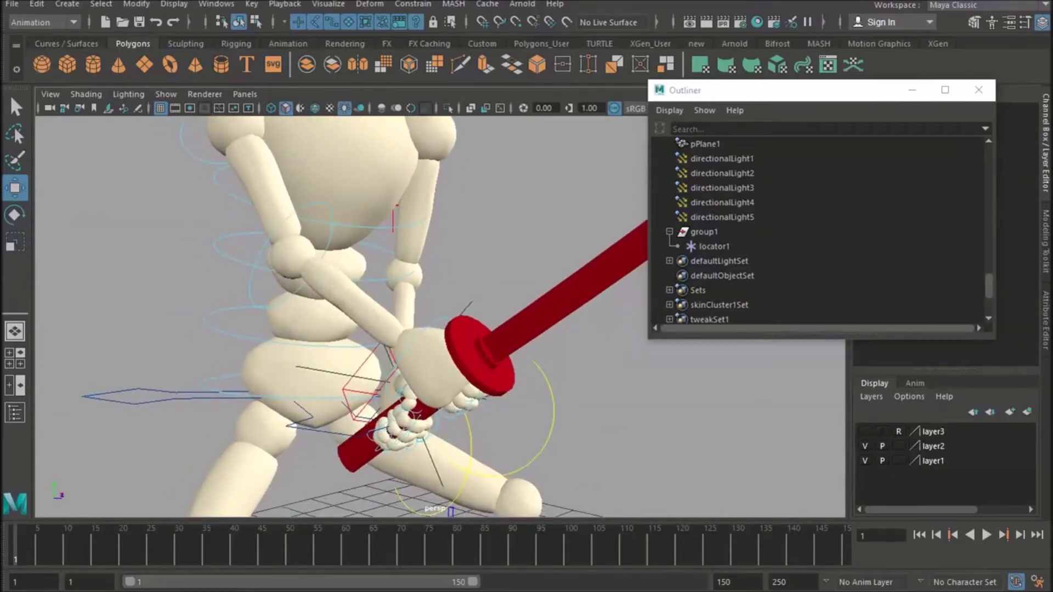
left_click_drag(417, 307, 455, 332, "alt")
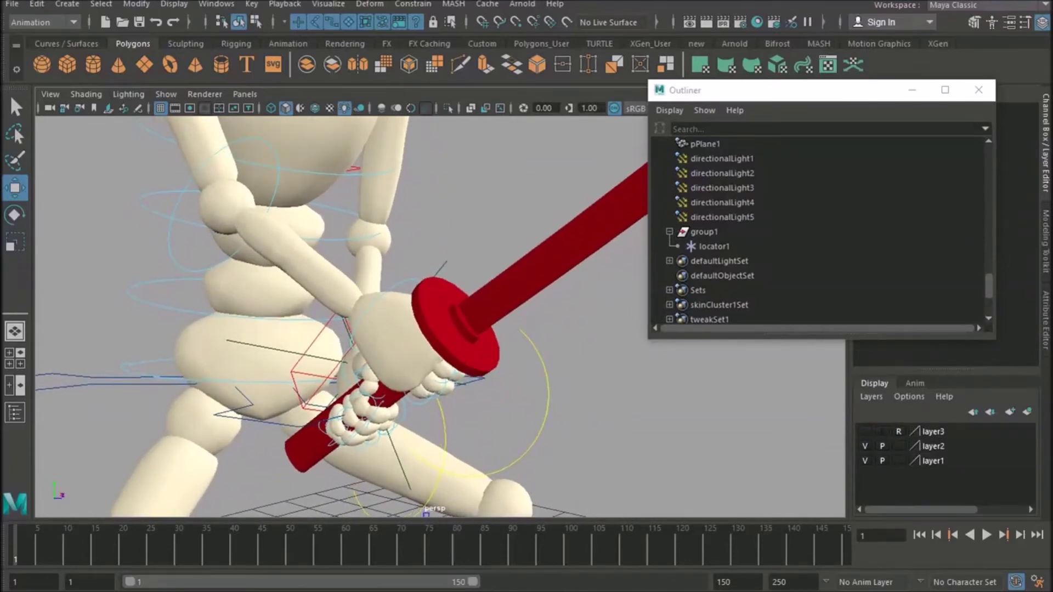
left_click(547, 409)
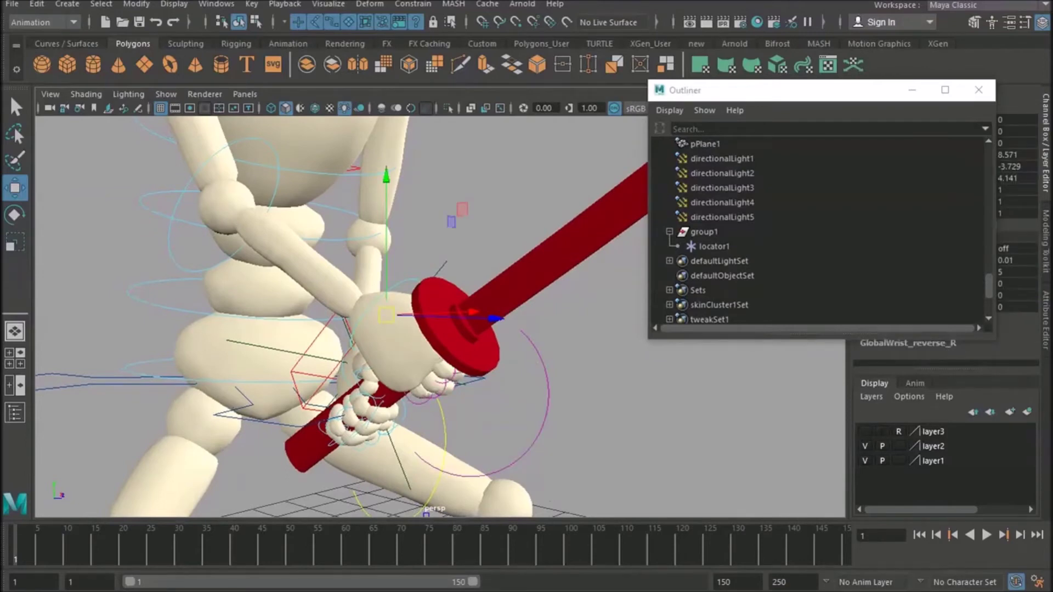
left_click(540, 274, "shift")
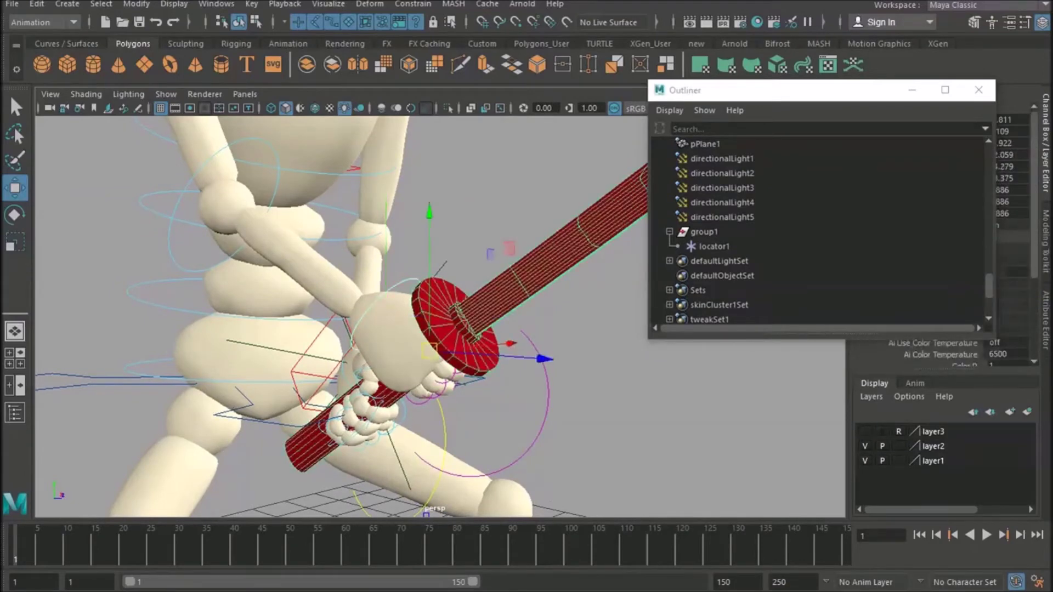
middle_click_drag(516, 286, 494, 287, "alt")
left_click(413, 5)
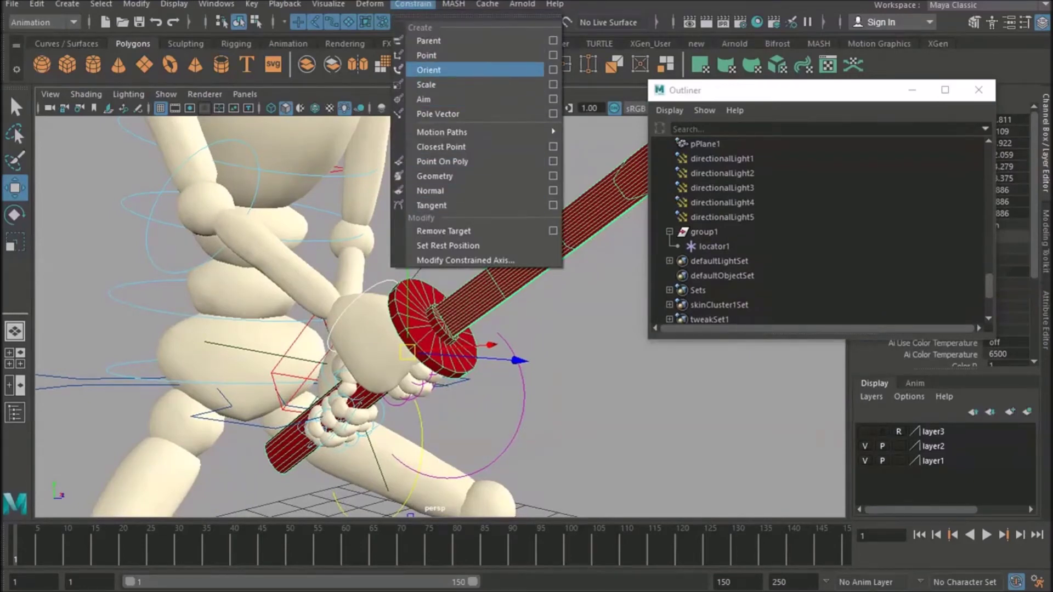
left_click(552, 41)
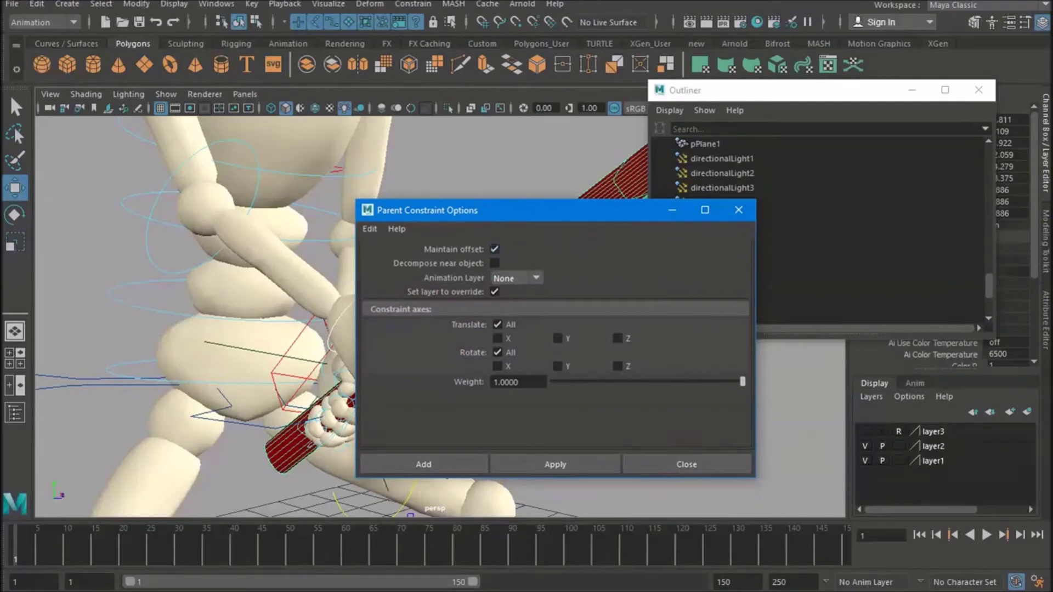
left_click(423, 463)
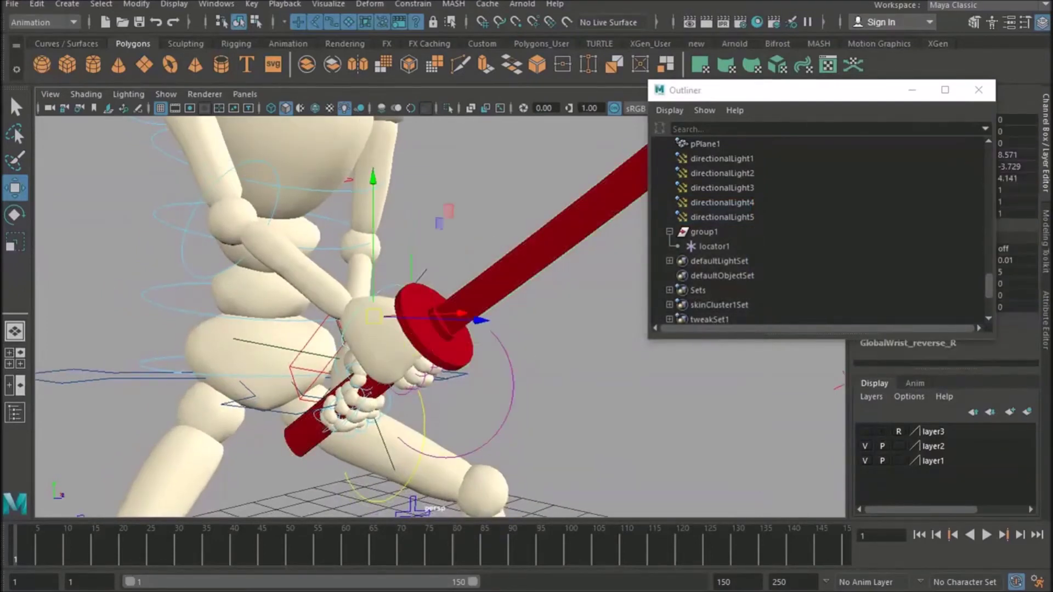
- Try rotating the right-hand control to test the sword's constraint, and undo the rotation
key("e")
left_click_drag(405, 274, 368, 266)
key("ctrl+z")
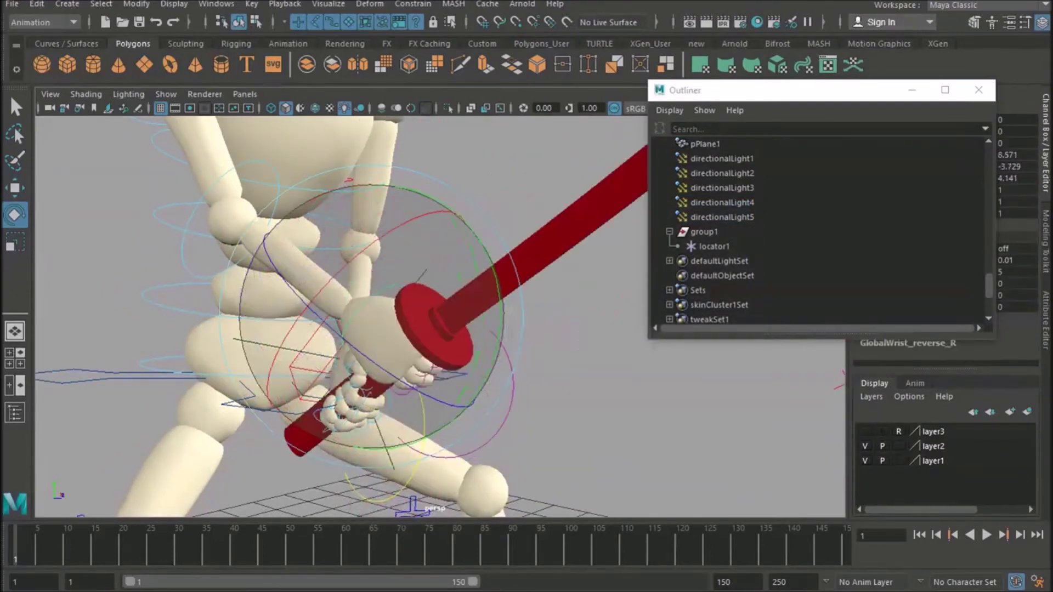
key("w")
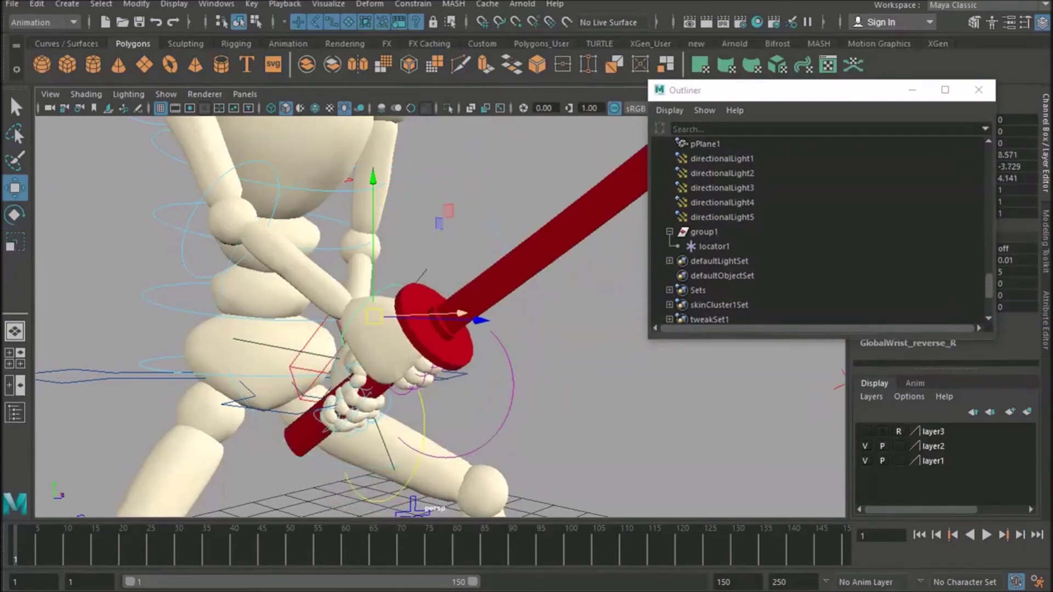
- Parent-constrain group1 to the sword with Maintain Offset on
left_click_drag(593, 307, 263, 285, "alt")
left_click(246, 329)
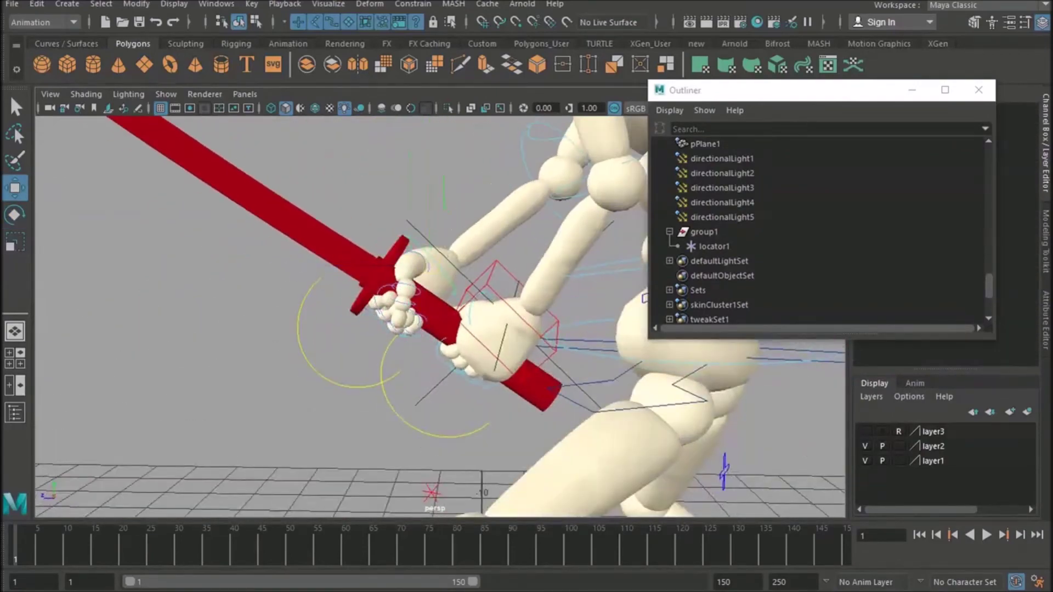
left_click_drag(271, 236, 344, 244, "alt")
left_click(305, 226)
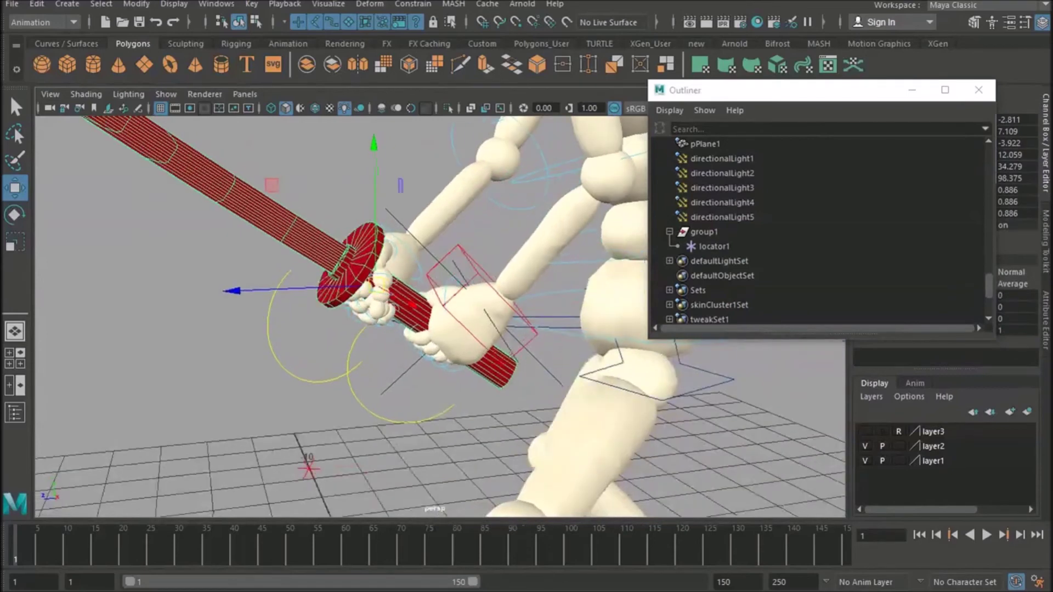
left_click(704, 232, "ctrl")
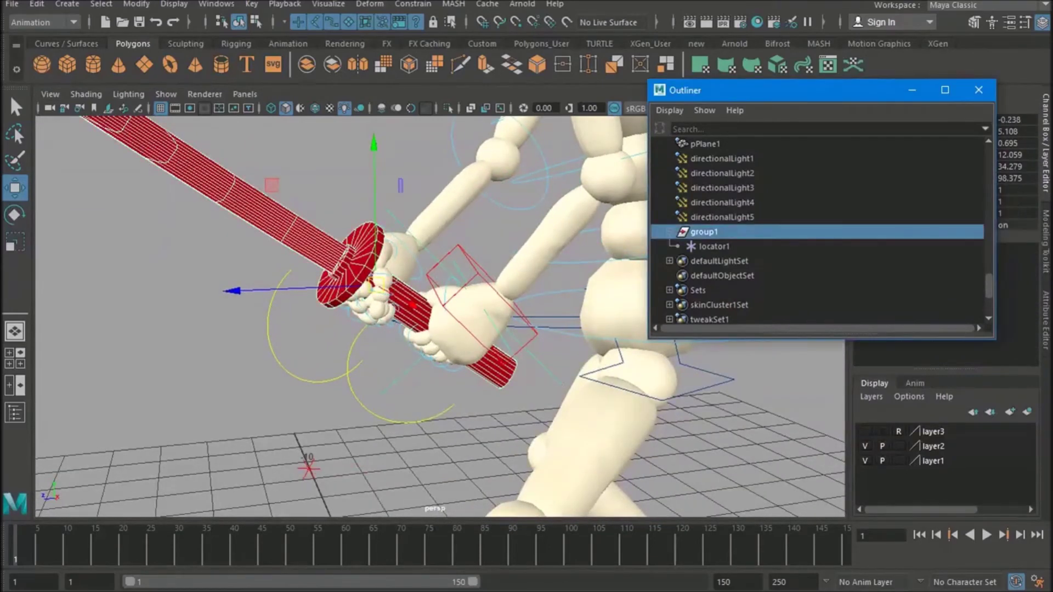
left_click(413, 4)
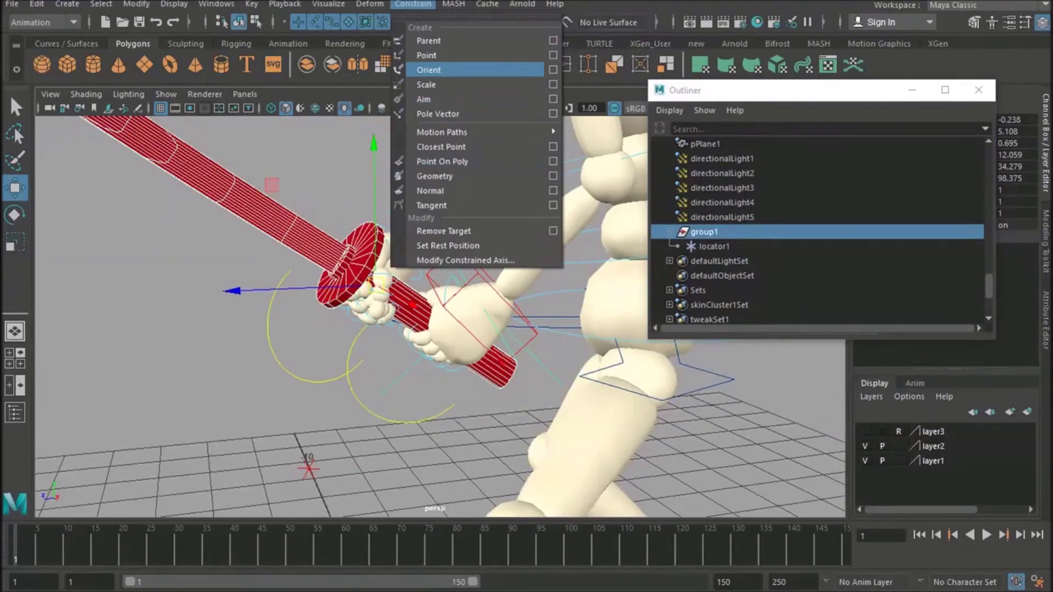
left_click(428, 40)
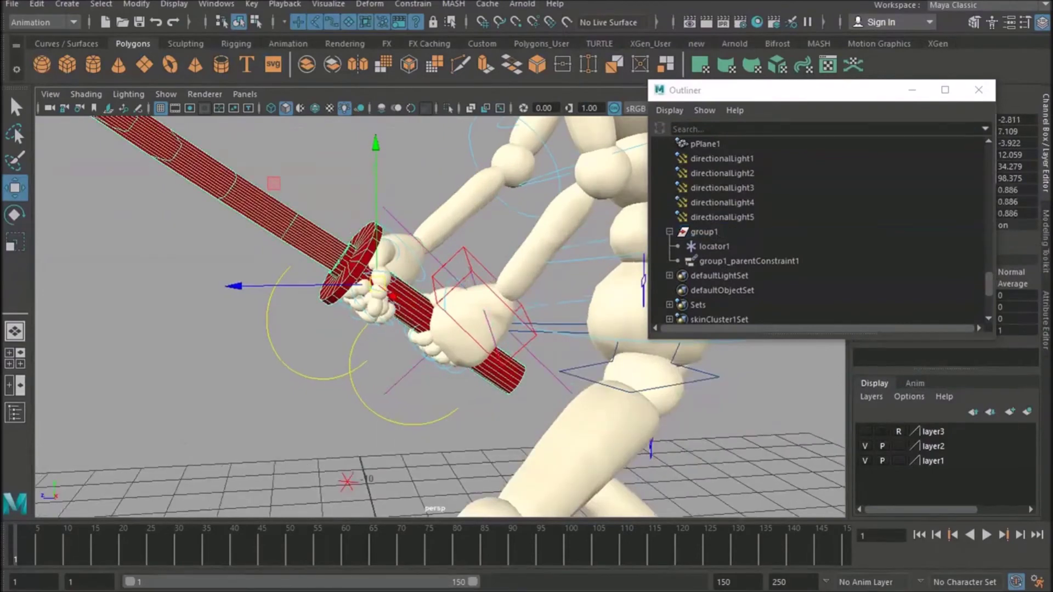
- Try rotating the right-hand control to test whether the grouped locator follows the sword, and undo the rotation
left_click_drag(340, 307, 477, 321, "alt")
left_click(522, 351)
left_click_drag(521, 348, 373, 332, "alt")
key("e")
mouse_move(384, 235)
left_mouse_down()
mouse_move(364, 280)
mouse_move(384, 242)
mouse_move(375, 263)
mouse_move(365, 244)
left_mouse_up()
scroll(387, 242, "up", 3)
key("w")
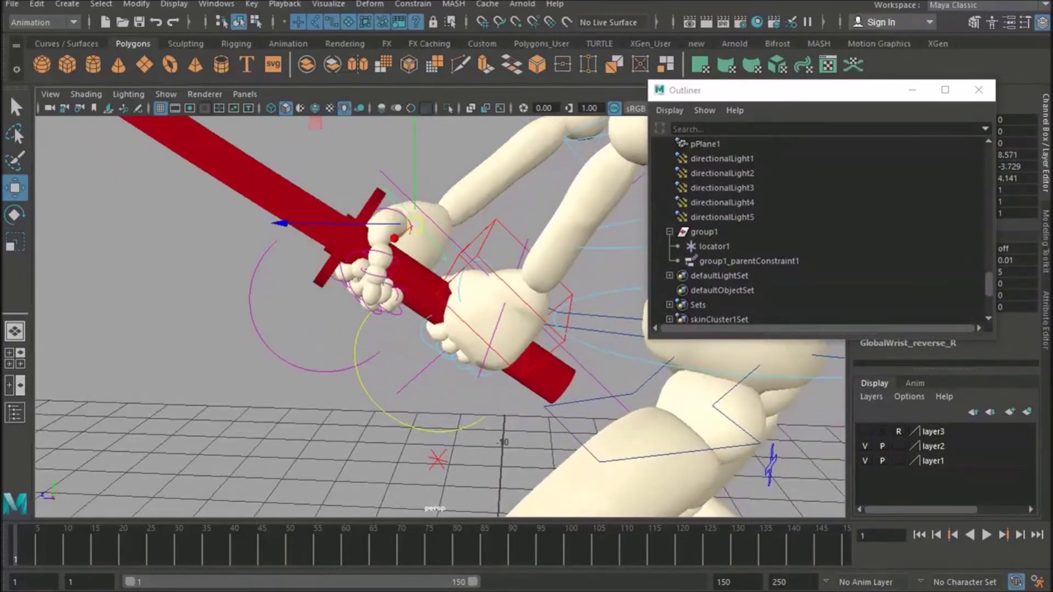
- Parent-constrain the left-hand IK control to locator1 with Maintain Offset on
middle_click_drag(394, 308, 356, 314, "alt")
left_click_drag(355, 314, 344, 291, "alt")
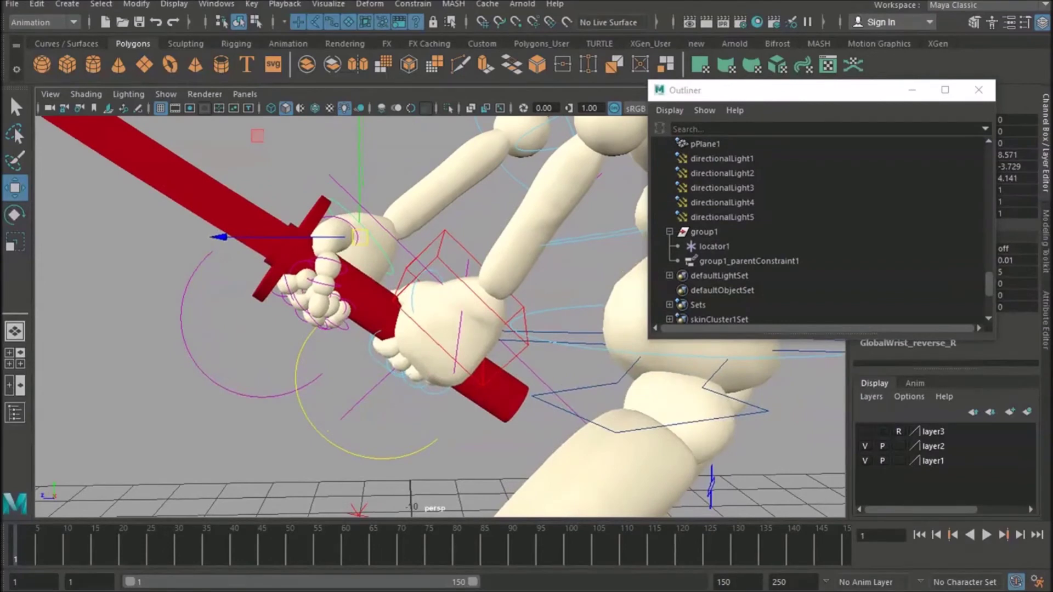
left_click(714, 247)
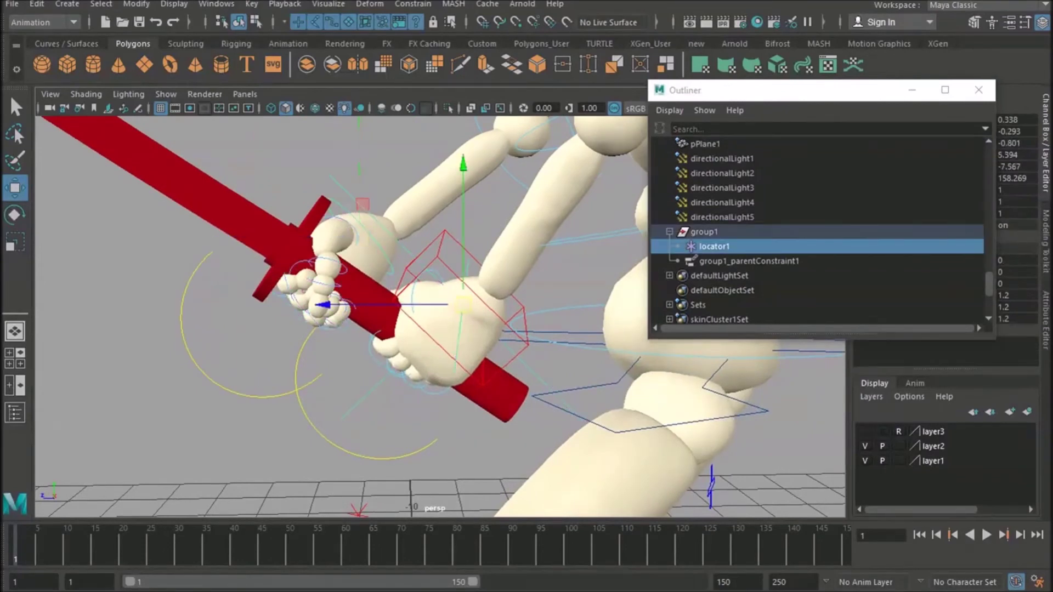
left_click(525, 329, "shift")
left_click(417, 4)
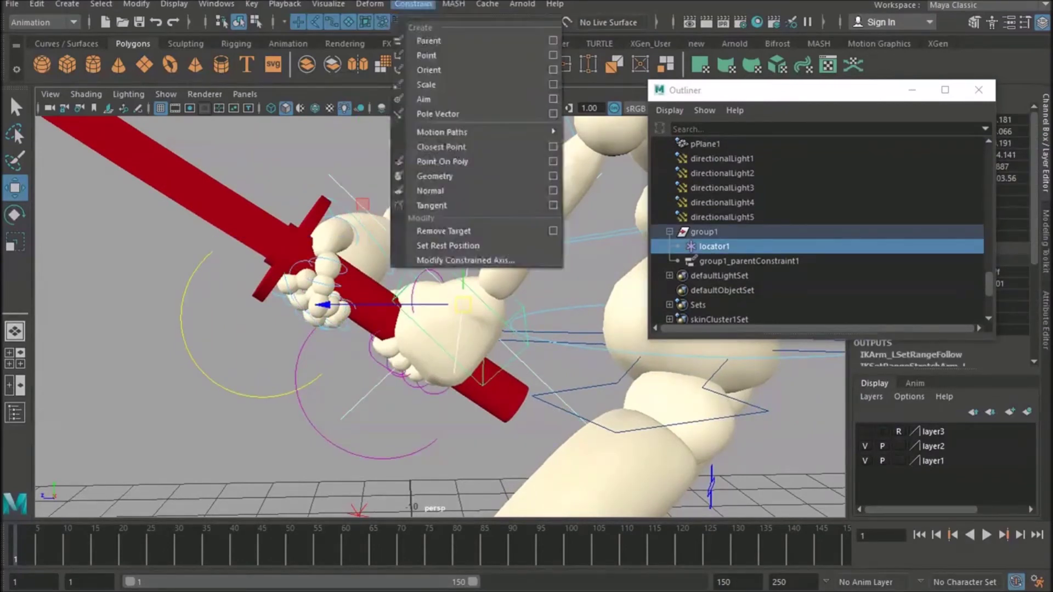
left_click(433, 39)
- Try rotating the right-hand control to test whether the left hand follows the sword, and undo the rotation
scroll(440, 316, "down", 2)
left_click_drag(440, 316, 466, 325, "alt")
left_click(378, 233)
key("e")
left_click_drag(378, 236, 363, 253)
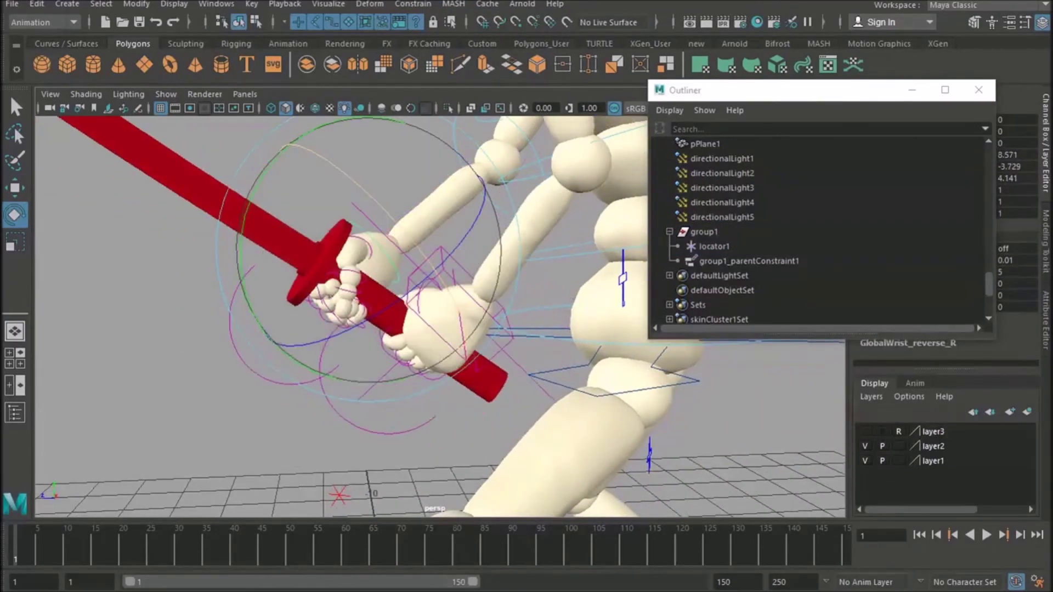
key("w")
- Put the left-hand IK control on a new display layer and hide that layer
left_click(501, 297)
mouse_move(502, 296)
left_mouse_down("alt")
mouse_move(493, 315)
mouse_move(488, 302)
left_mouse_up("alt")
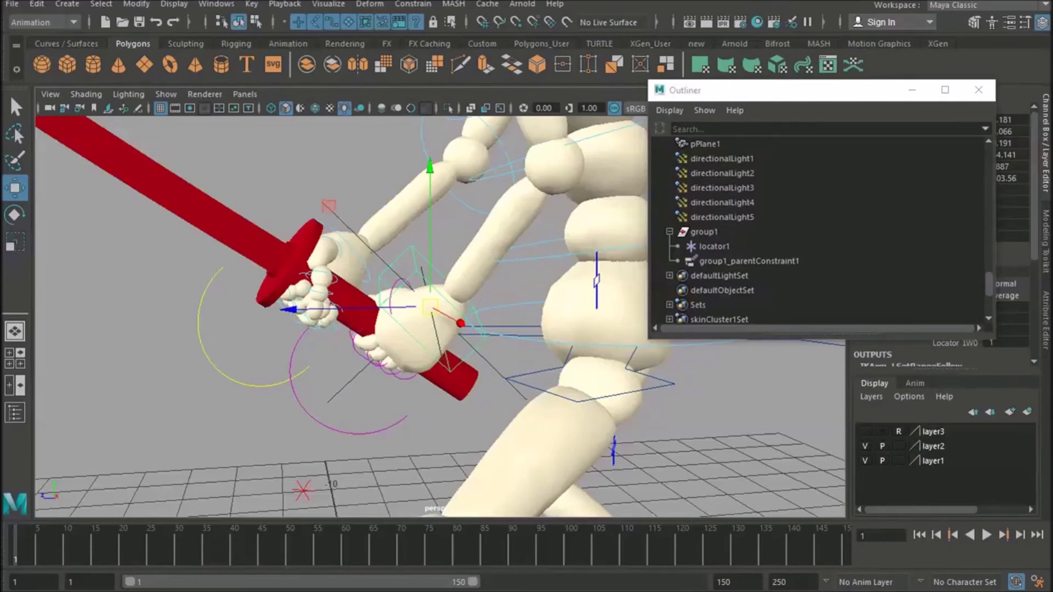
left_click(1027, 411)
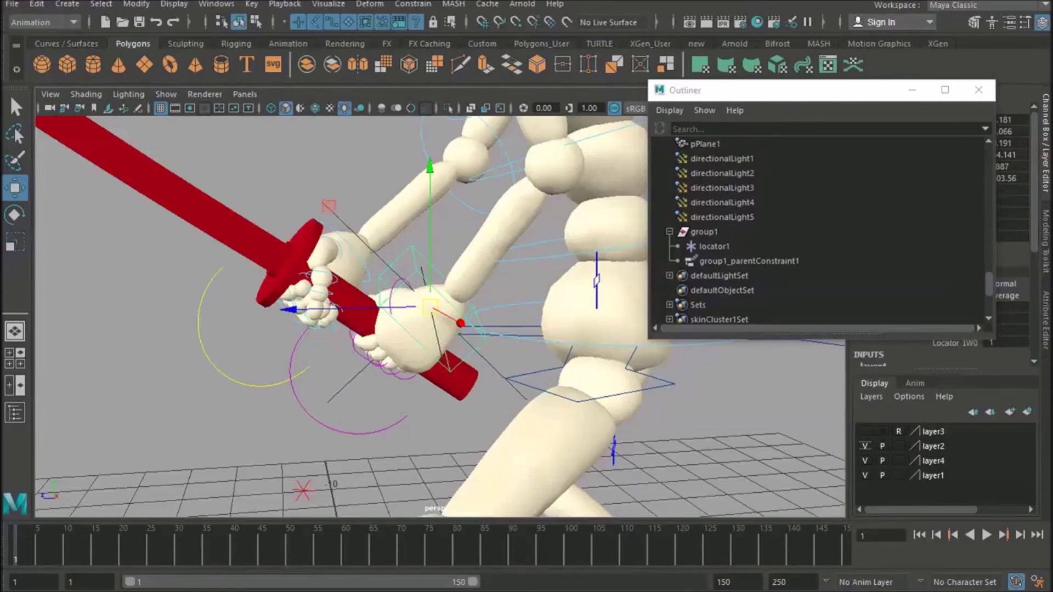
left_click(865, 460)
left_click_drag(719, 400, 724, 402, "alt")
left_click(725, 401)
- Select locator1 and set a key on it at frame 1
left_click(714, 246)
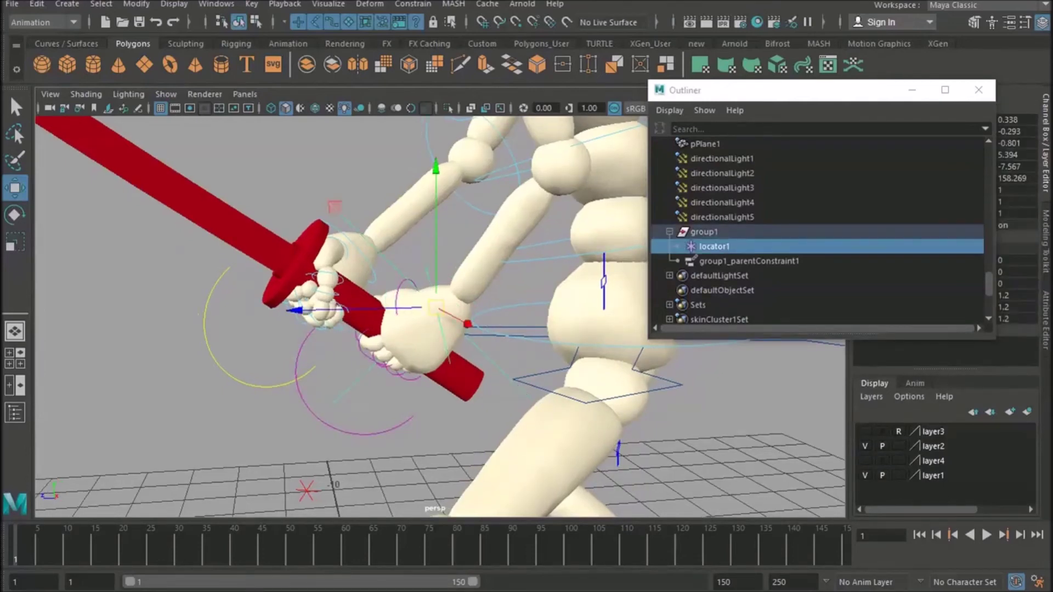
key("d")
left_click_drag(718, 400, 711, 397, "alt")
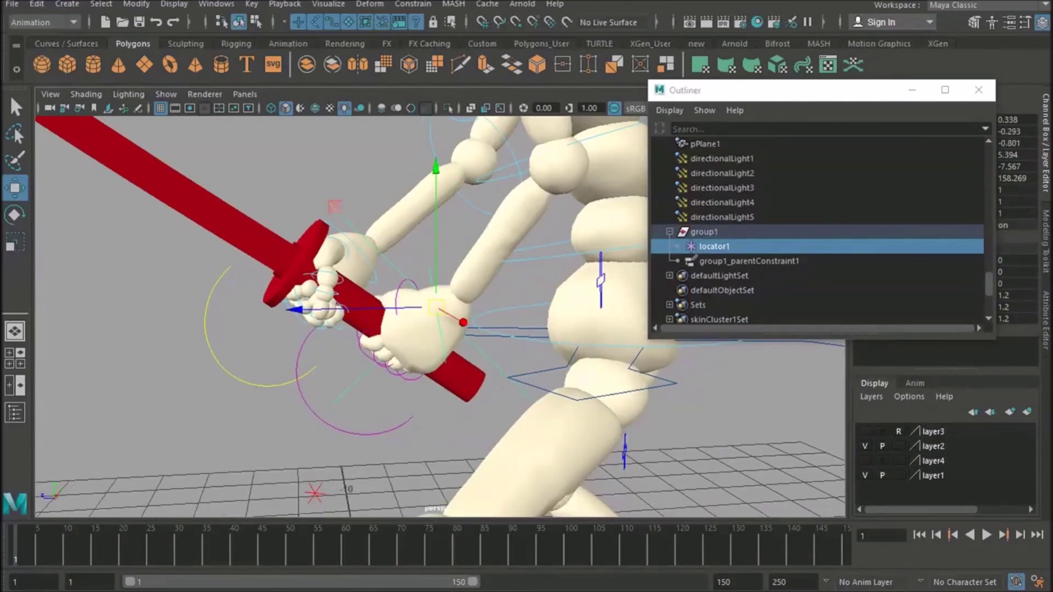
scroll(440, 317, "down", 1)
scroll(440, 317, "up", 1)
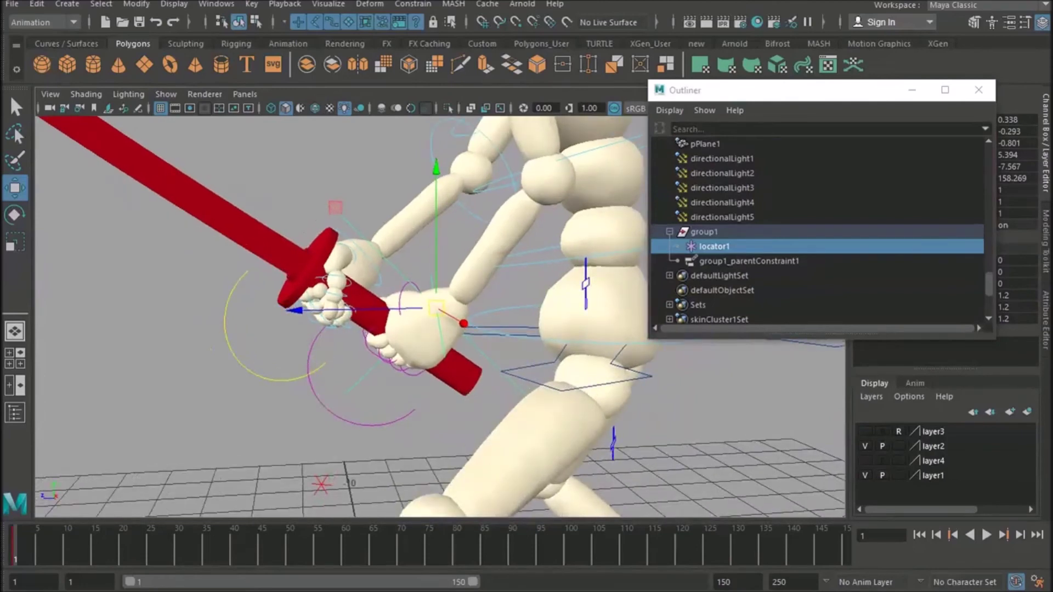
- Rotate the right-hand control at frame 18 to about 23.3, -0.1 and 7.9 degrees and key the pose
left_click(242, 364)
key("alt+v")
key("alt+v")
key("e")
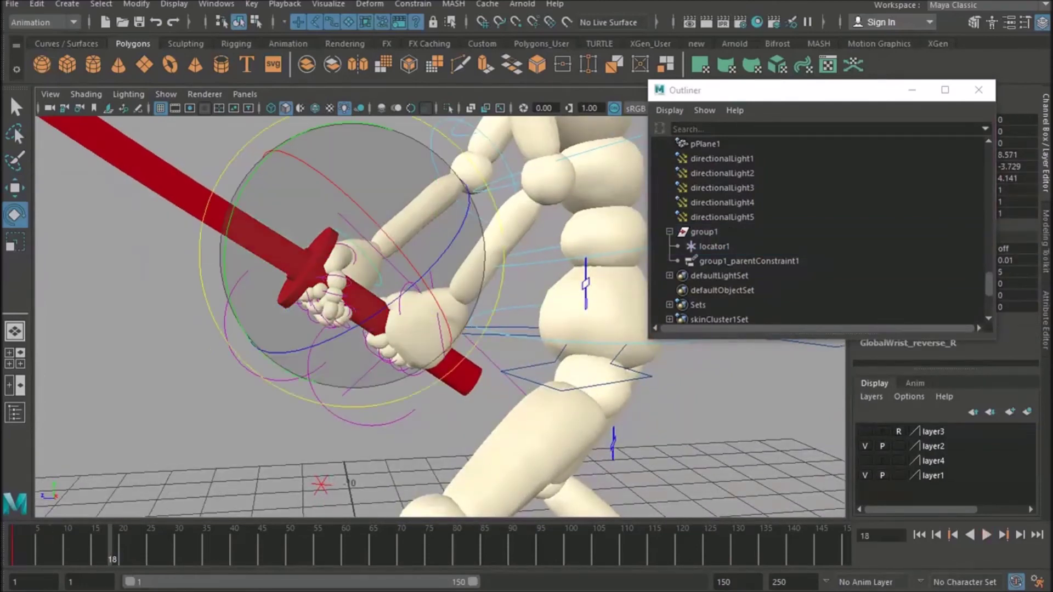
left_click_drag(378, 296, 422, 311)
mouse_move(111, 548)
left_mouse_down()
mouse_move(96, 547)
mouse_move(110, 547)
left_mouse_up()
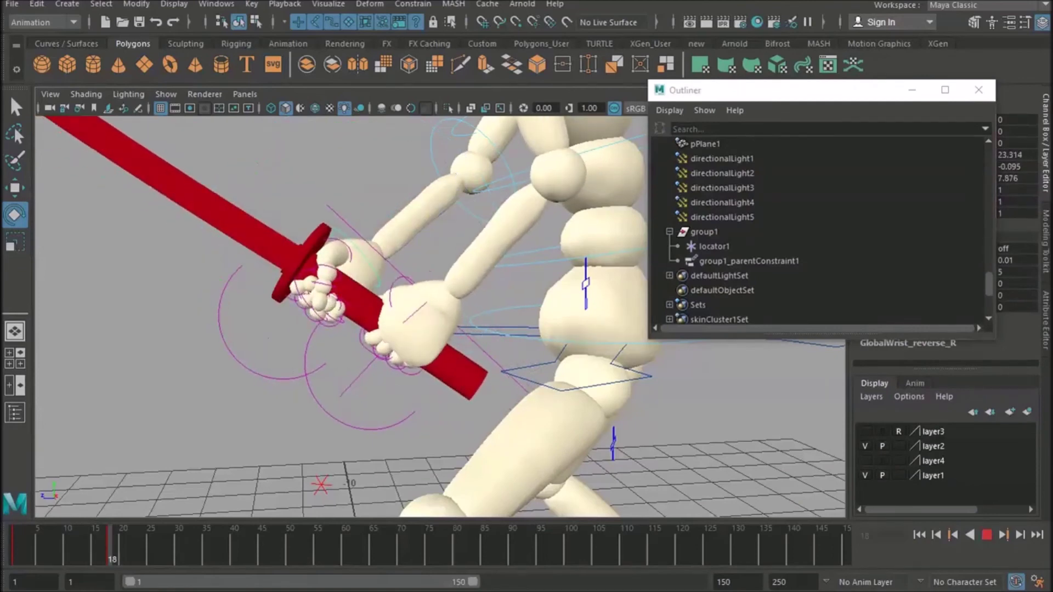
- At frame 33, move and rotate locator1 to adjust the left hand on the handle, with rotation about 1.2, -7.2 and 155.1 degrees
key("w")
scroll(441, 316, "up", 1)
left_click(714, 246)
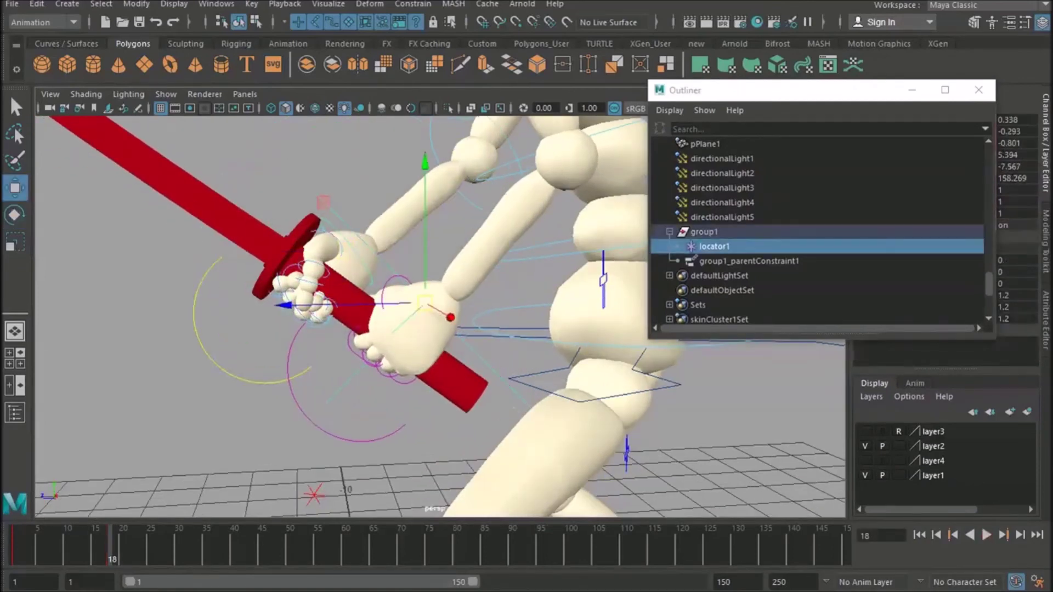
left_click_drag(110, 548, 193, 547)
left_click_drag(425, 304, 535, 335)
key("e")
key("w")
key("e")
key("w")
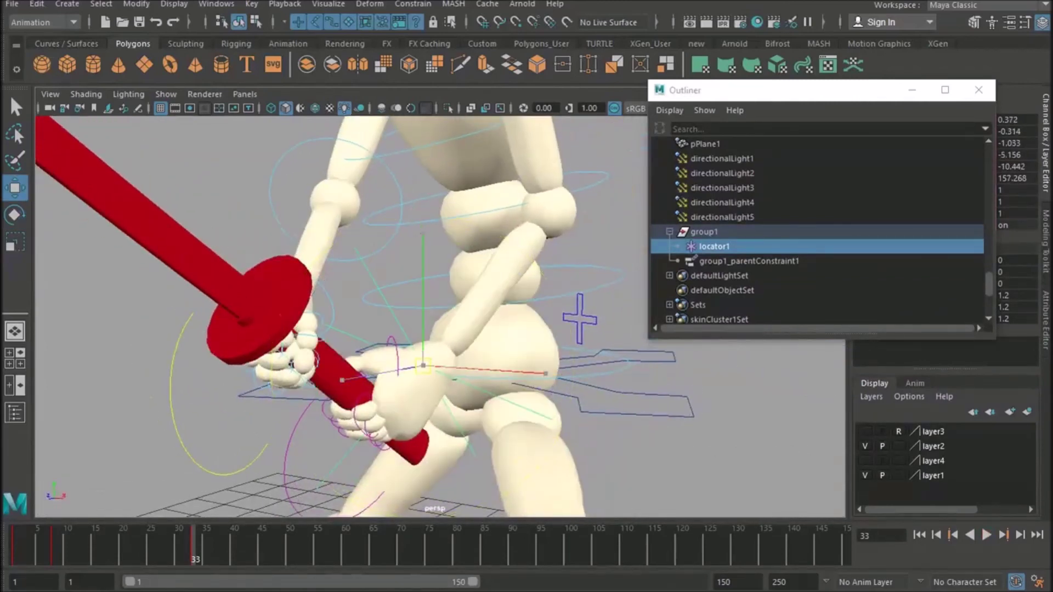
key("e")
left_click_drag(423, 366, 371, 362)
key("w")
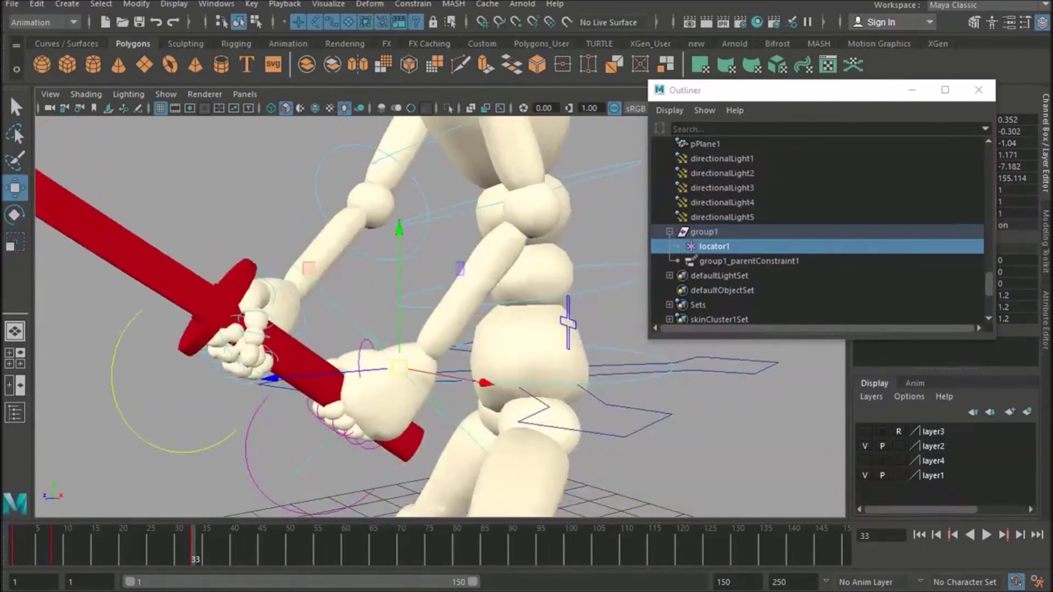
- Rotate the right-hand control at frame 33 to swing the sword into a new pose
left_click(235, 432)
key("e")
left_click_drag(236, 351, 275, 282)
left_click_drag(274, 283, 257, 307, "alt")
key("w")
middle_click_drag(285, 301, 326, 323, "alt")
key("e")
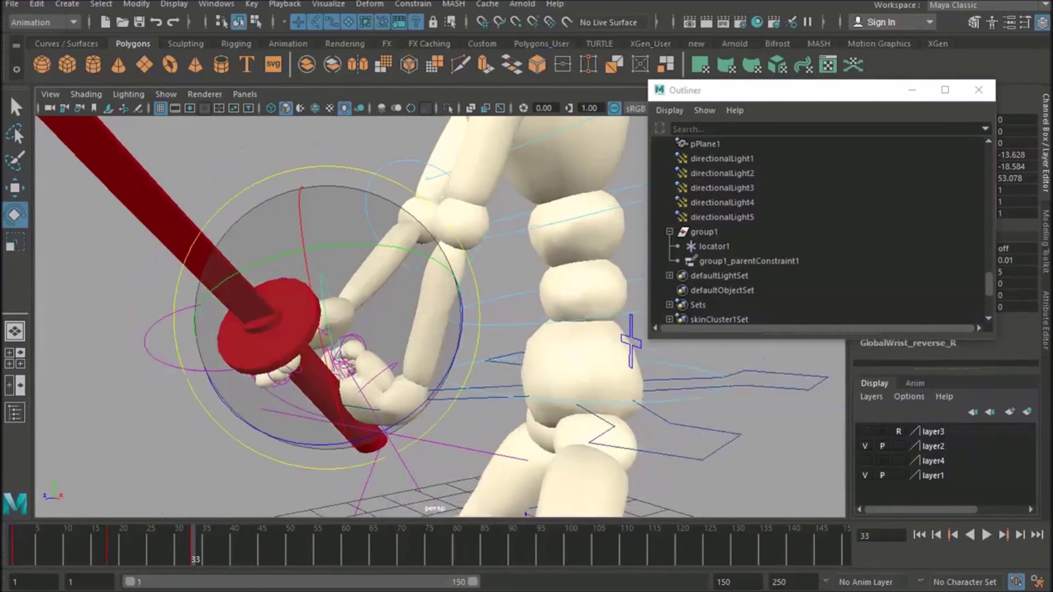
left_click_drag(326, 322, 330, 284)
key("w")
left_click_drag(330, 284, 310, 279, "alt")
- Refit the left hand to the handle at frame 33 by moving locator1 and rotating it to about -6.8, -10.8 and 196.8 degrees
left_click(357, 464)
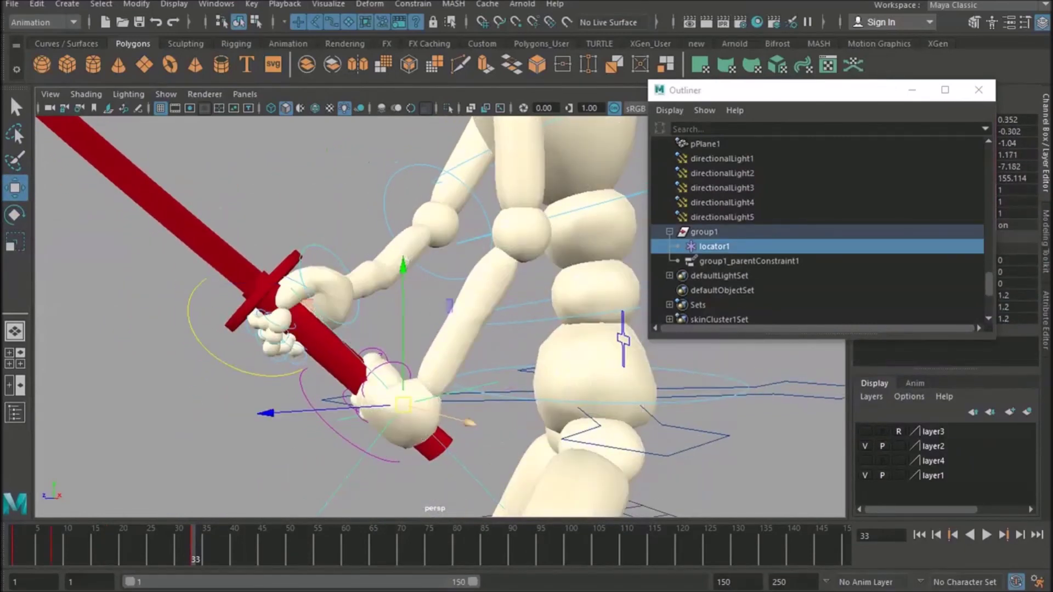
scroll(403, 405, "up", 1)
left_click_drag(402, 409, 407, 365)
key("e")
left_click_drag(384, 438, 403, 373)
key("w")
key("e")
mouse_move(403, 373)
left_mouse_down("alt")
mouse_move(370, 372)
mouse_move(395, 362)
left_mouse_up("alt")
key("w")
scroll(403, 362, "down", 2)
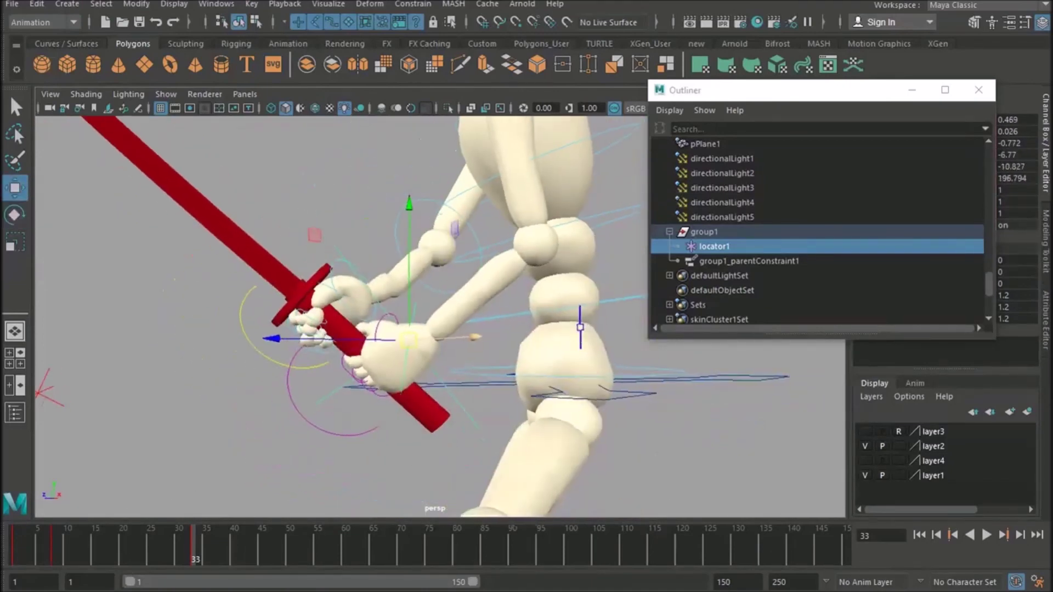
middle_click_drag(408, 334, 411, 381, "alt")
left_click_drag(414, 382, 752, 377, "alt")
left_click(620, 378)
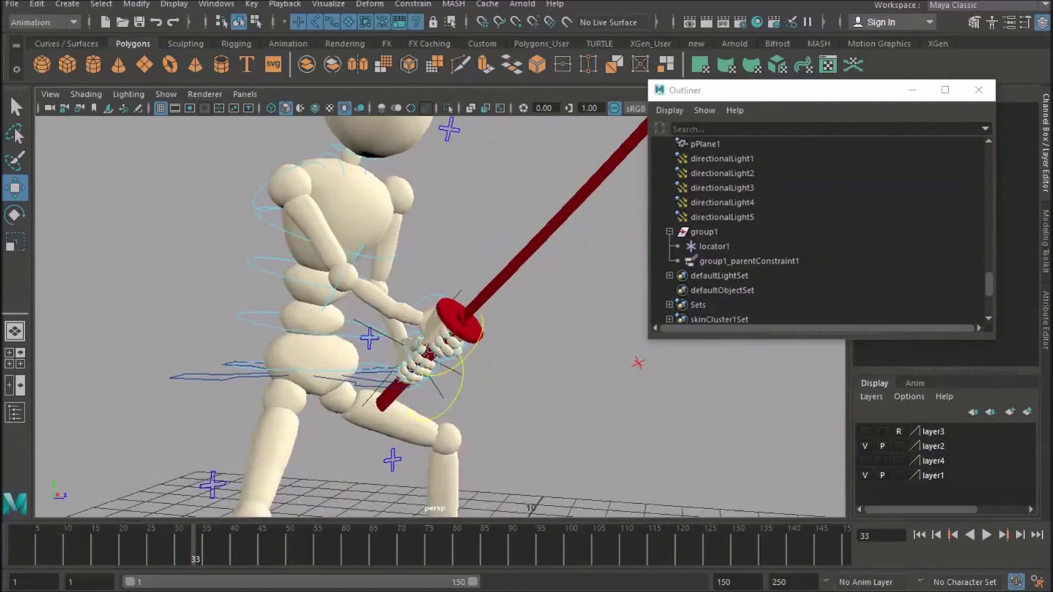